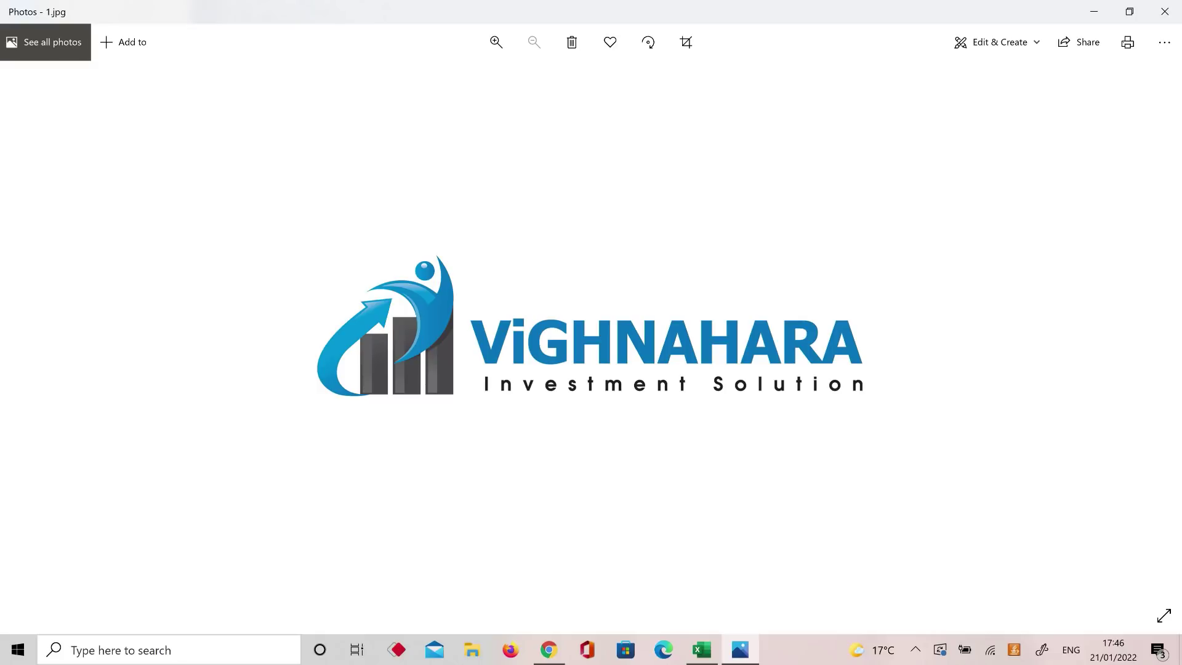
- Switch from the Photos logo image to Chrome showing the Twitter profile
{"action": "left_click", "coordinate": [559, 654]}
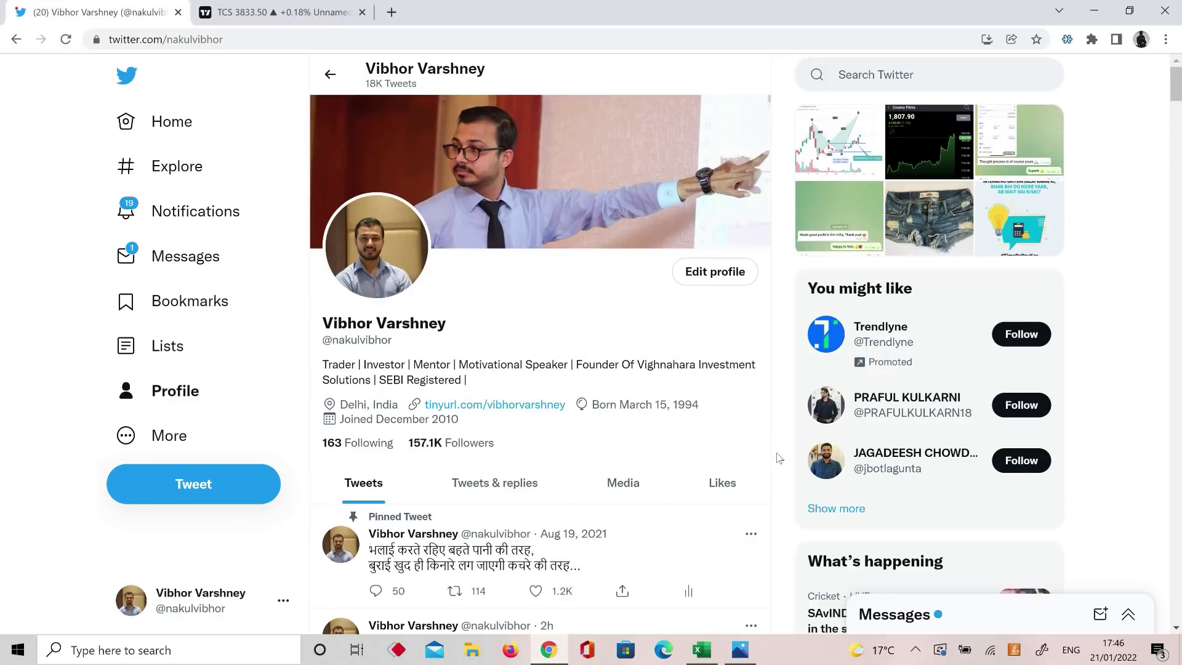
- Scroll down to the TCS buyback strategy tweet, then view the TradingView TCS daily chart
{"action": "scroll", "coordinate": [779, 458], "scroll_direction": "down", "scroll_amount": 5}
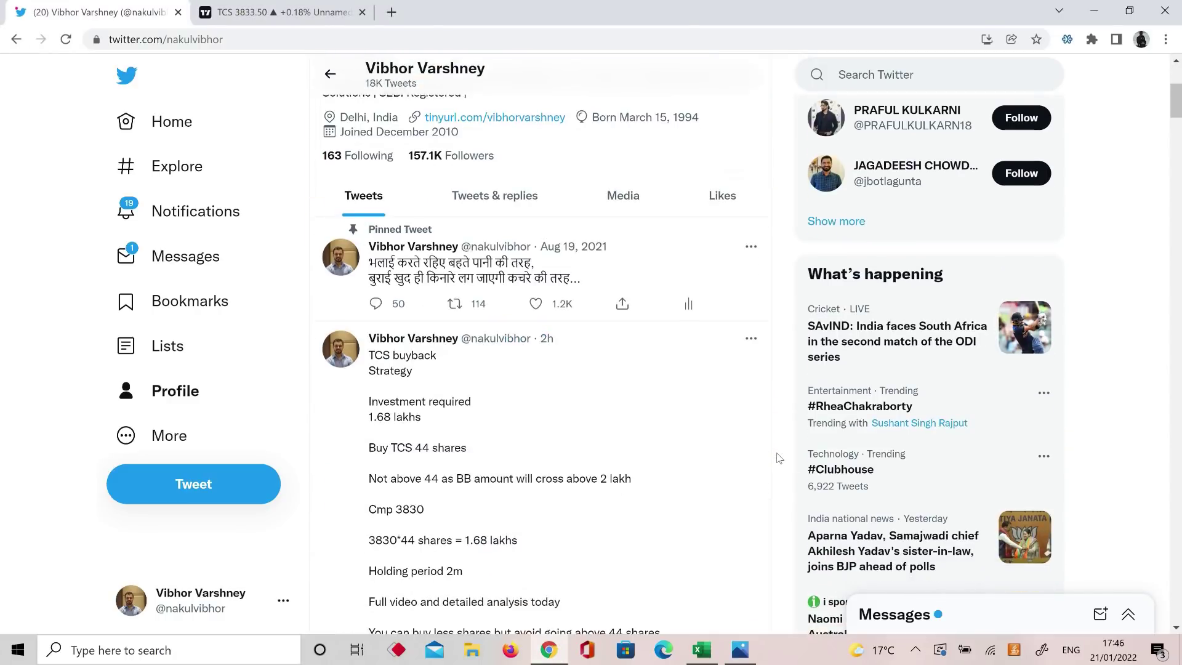
{"action": "scroll", "coordinate": [779, 458], "scroll_direction": "down", "scroll_amount": 2}
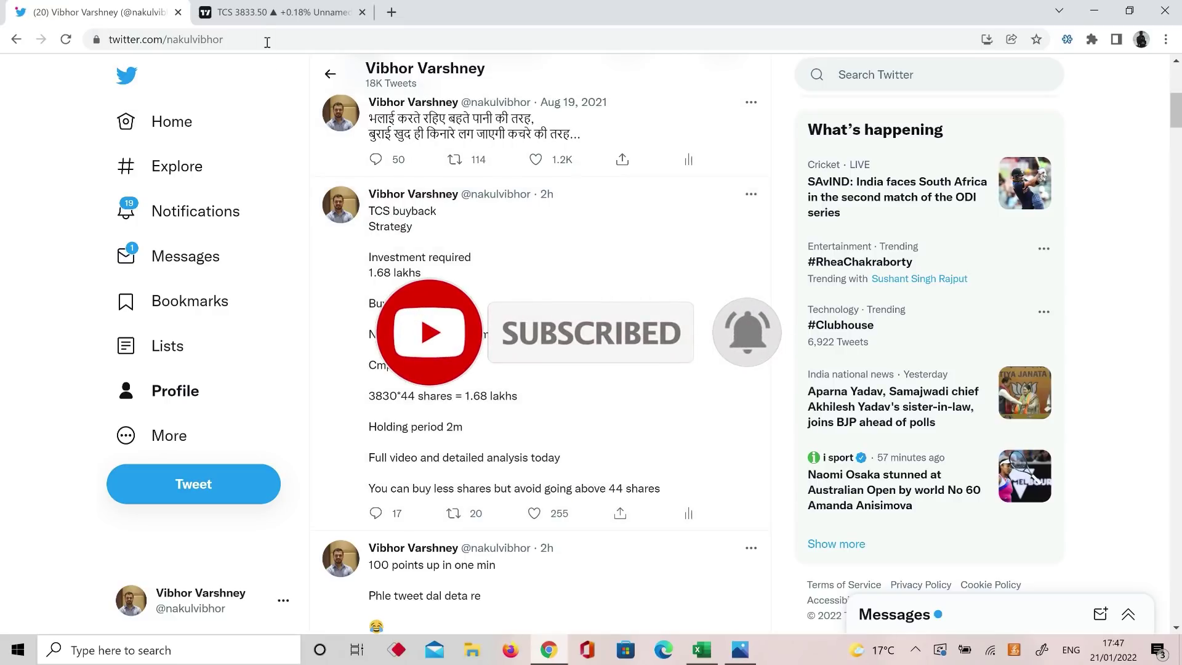
{"action": "left_click", "coordinate": [268, 12]}
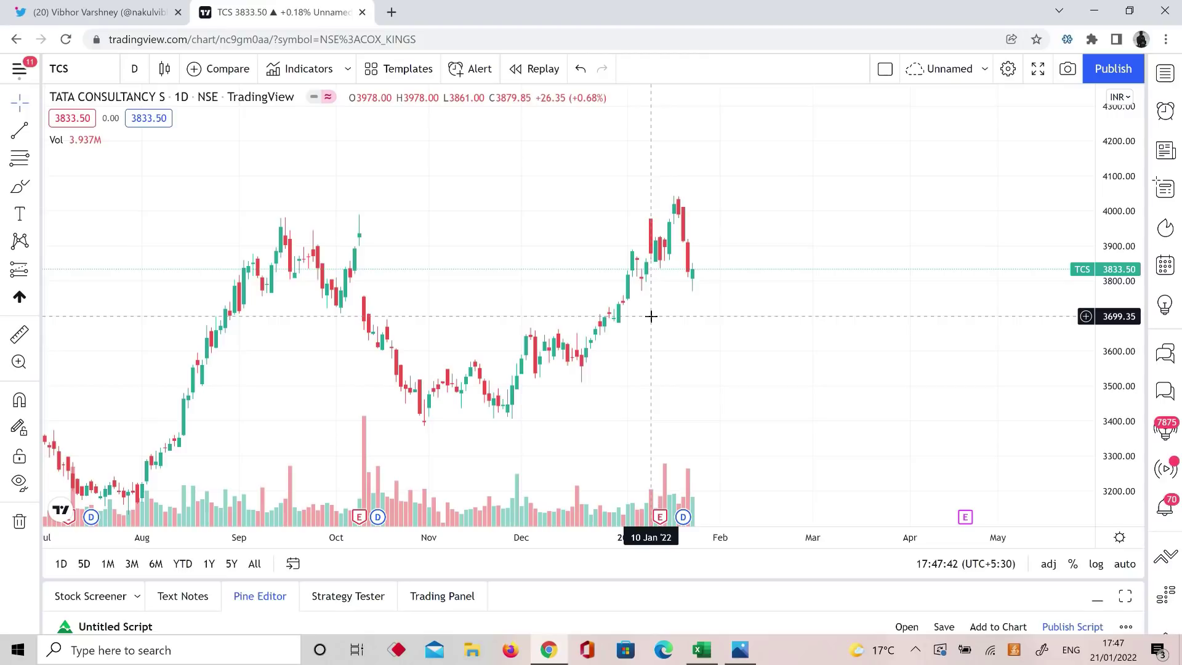
- In the Excel buyback history sheet, review the buyback years 2017, 2018, 2020 and 2022
{"action": "left_click", "coordinate": [707, 659]}
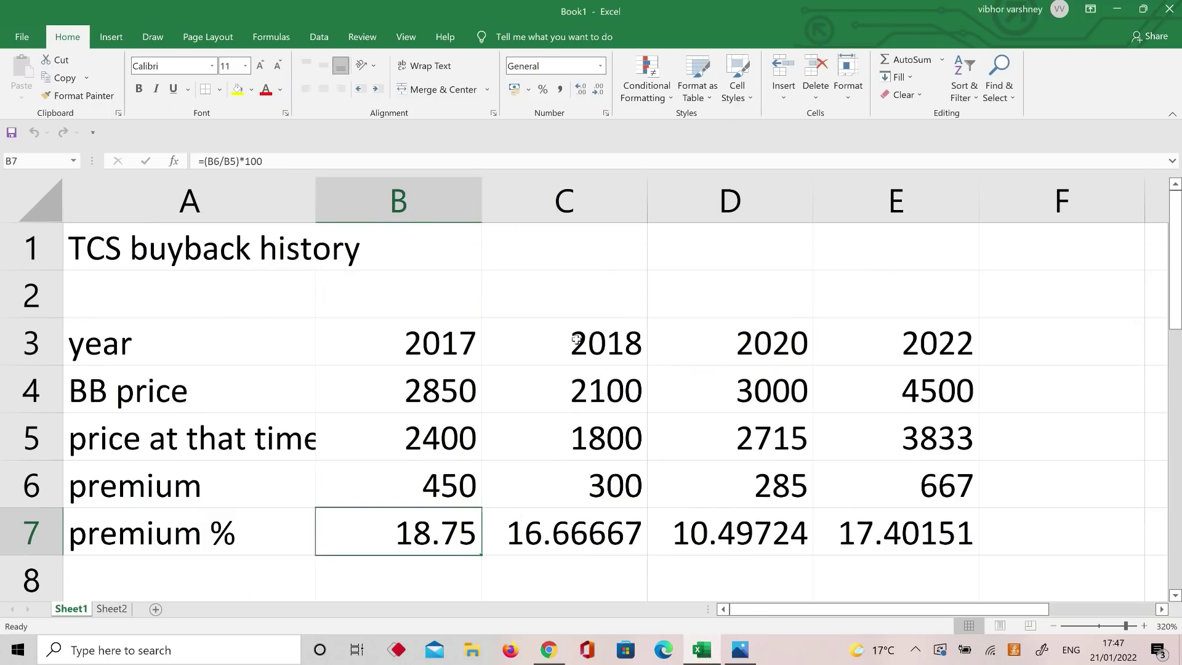
{"action": "left_click", "coordinate": [556, 300]}
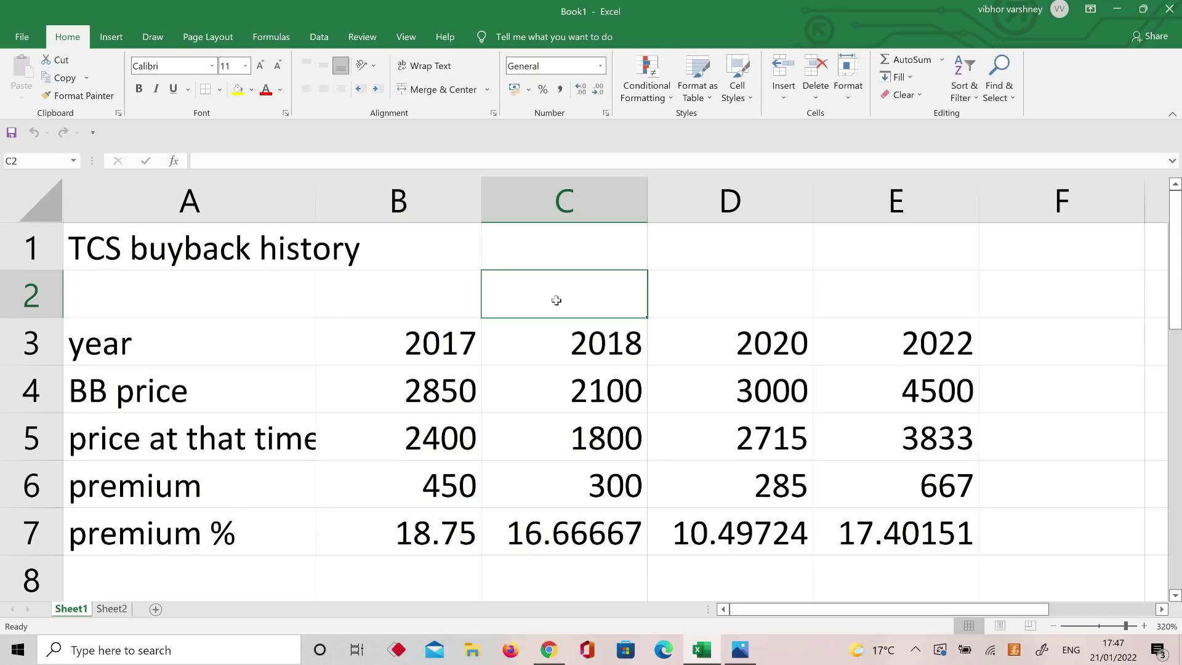
{"action": "left_click", "coordinate": [462, 335]}
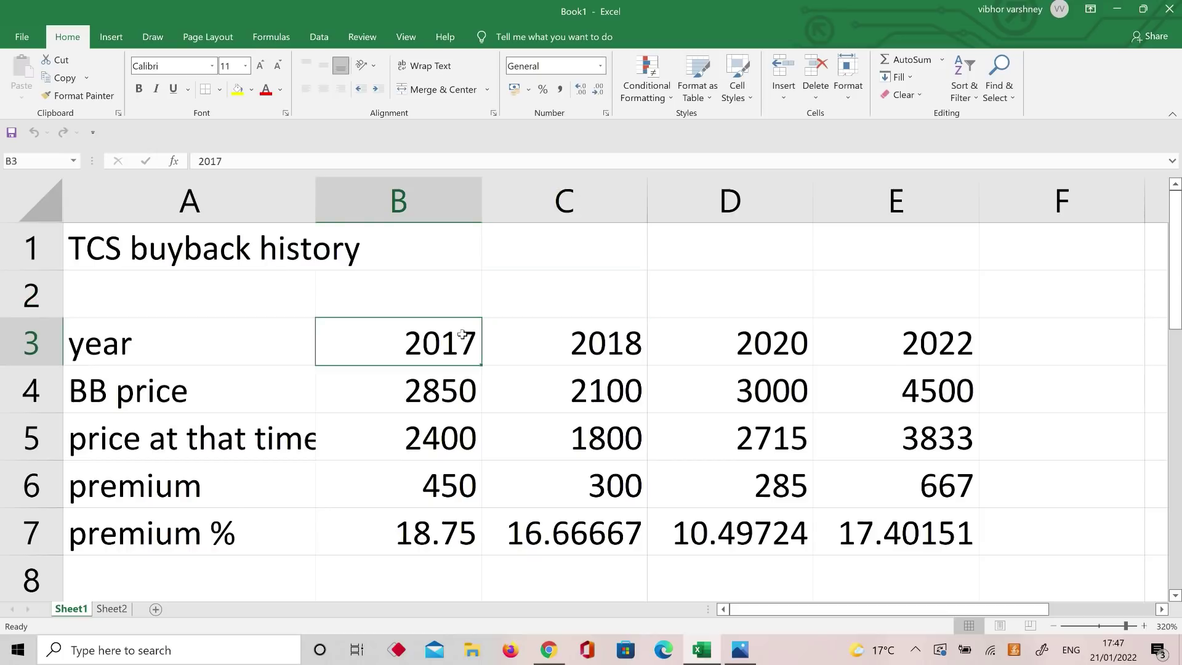
{"action": "key", "text": "Right"}
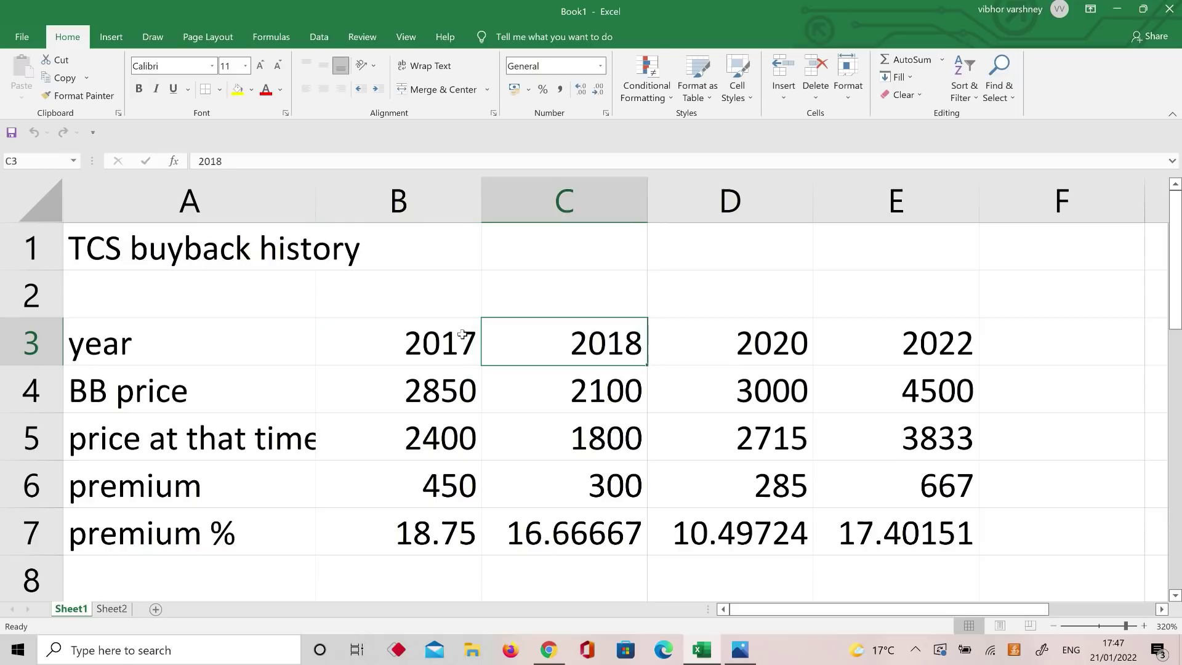
{"action": "key", "text": "Right"}
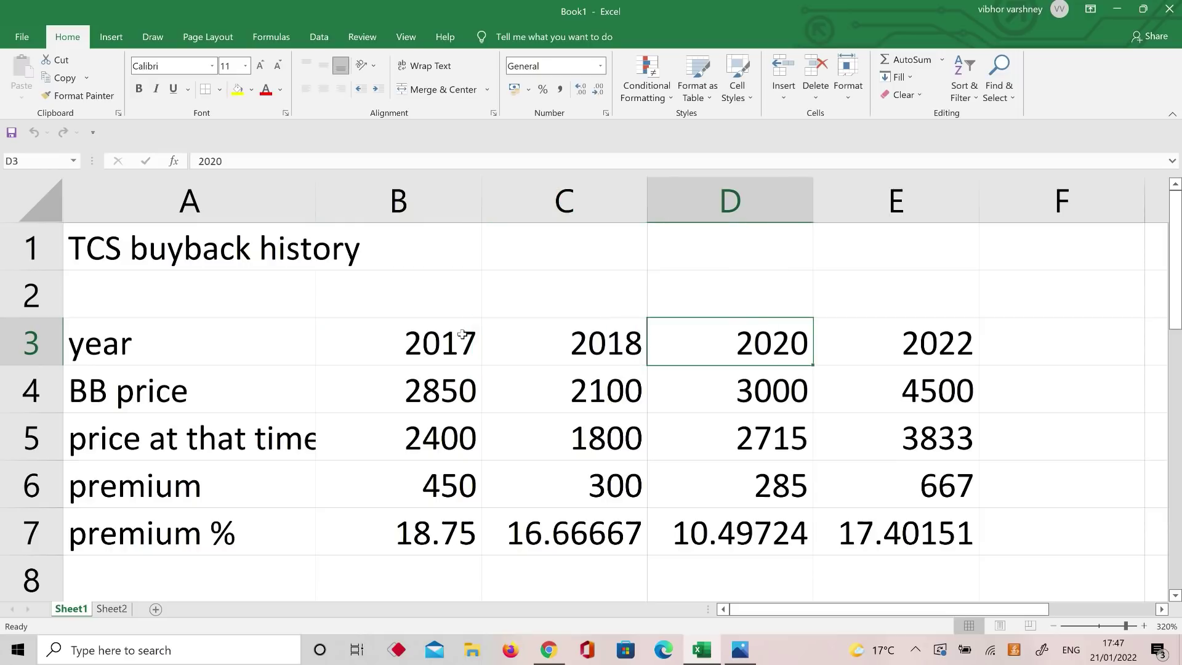
{"action": "key", "text": "Right"}
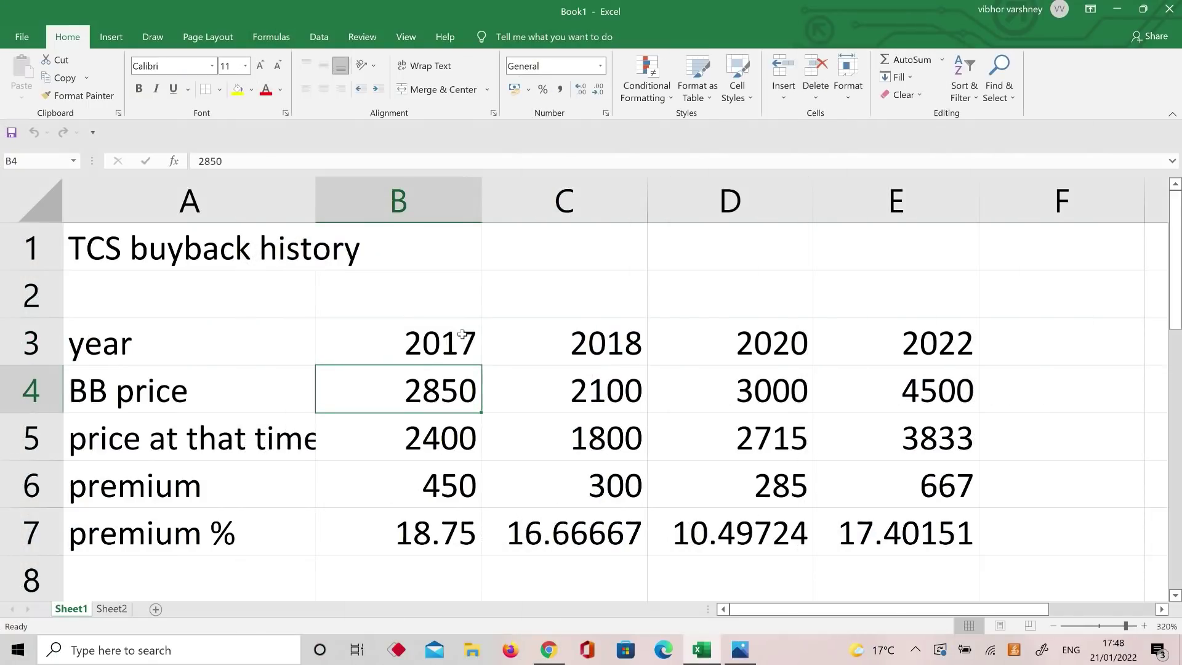
- Check the market prices and premium % formulas, ending on the 2022 price 3833
{"action": "key", "text": "Down"}
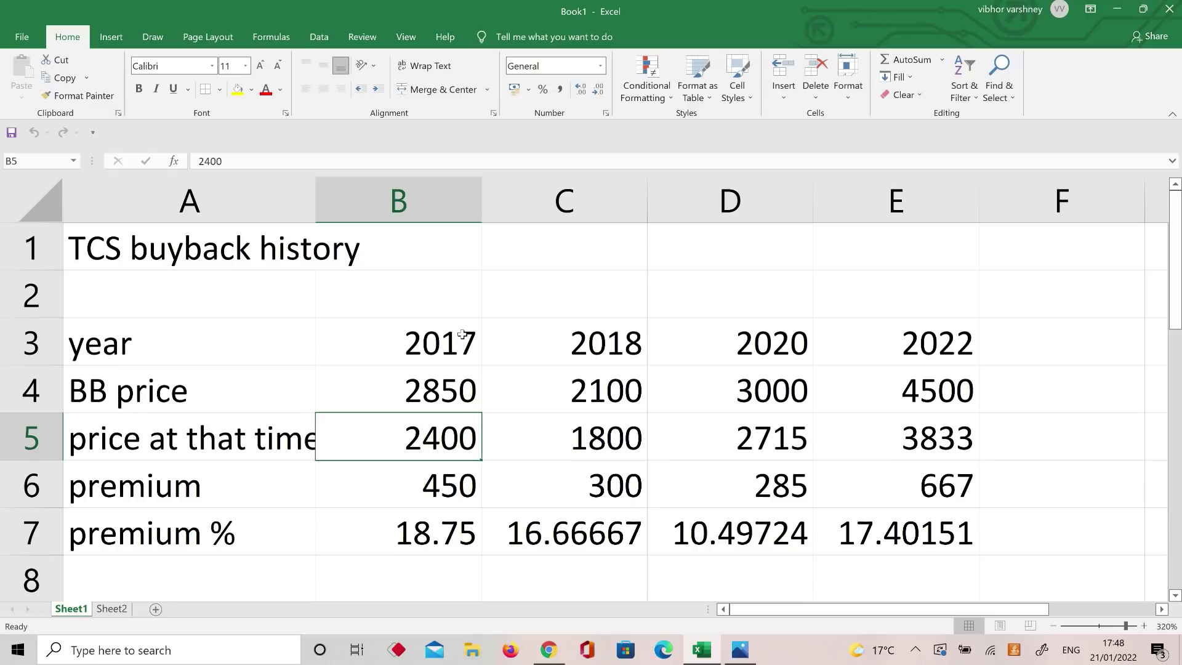
{"action": "key", "text": "Down"}
{"action": "key", "text": "Down"}
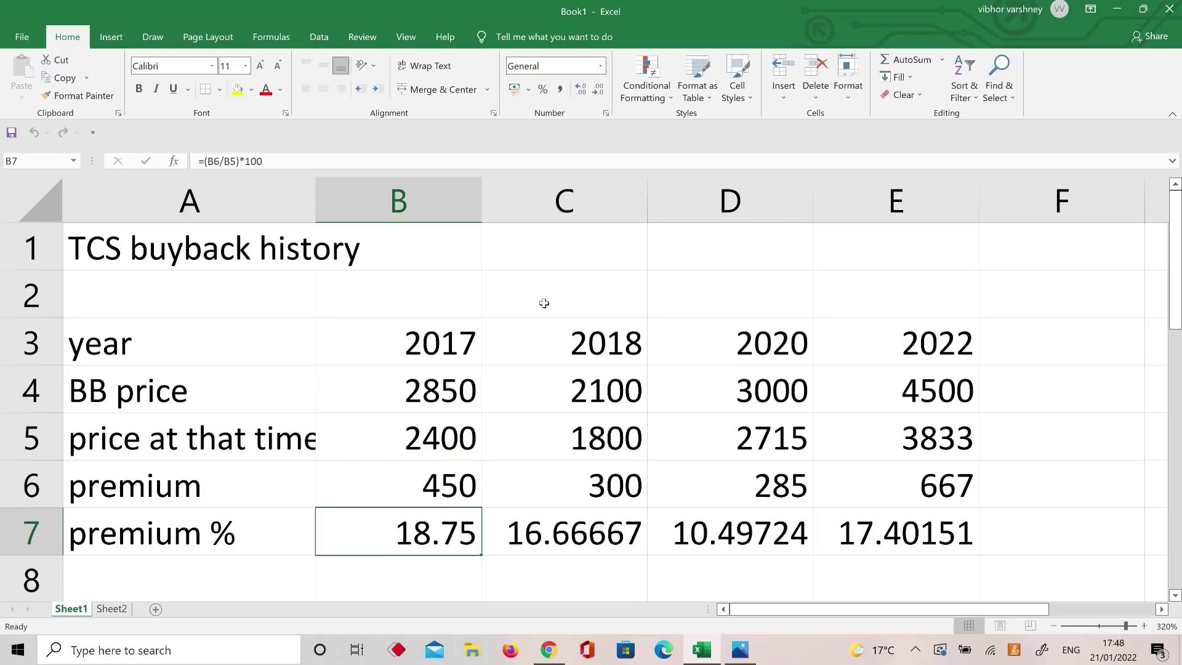
{"action": "key", "text": "Right"}
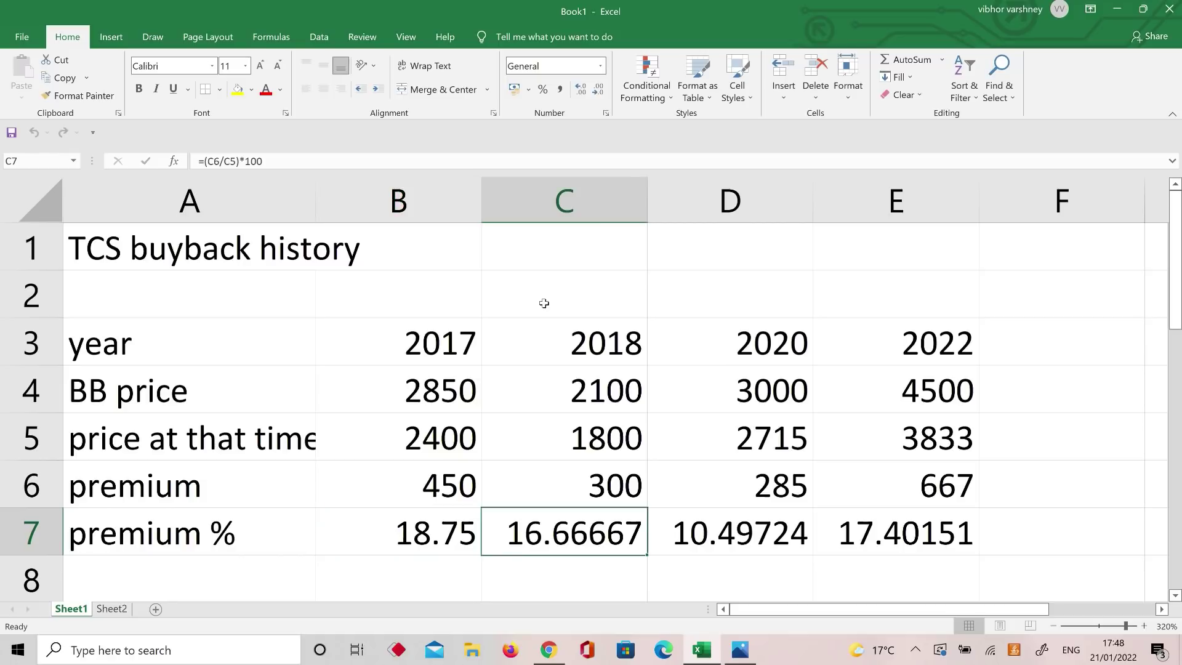
{"action": "key", "text": "Right"}
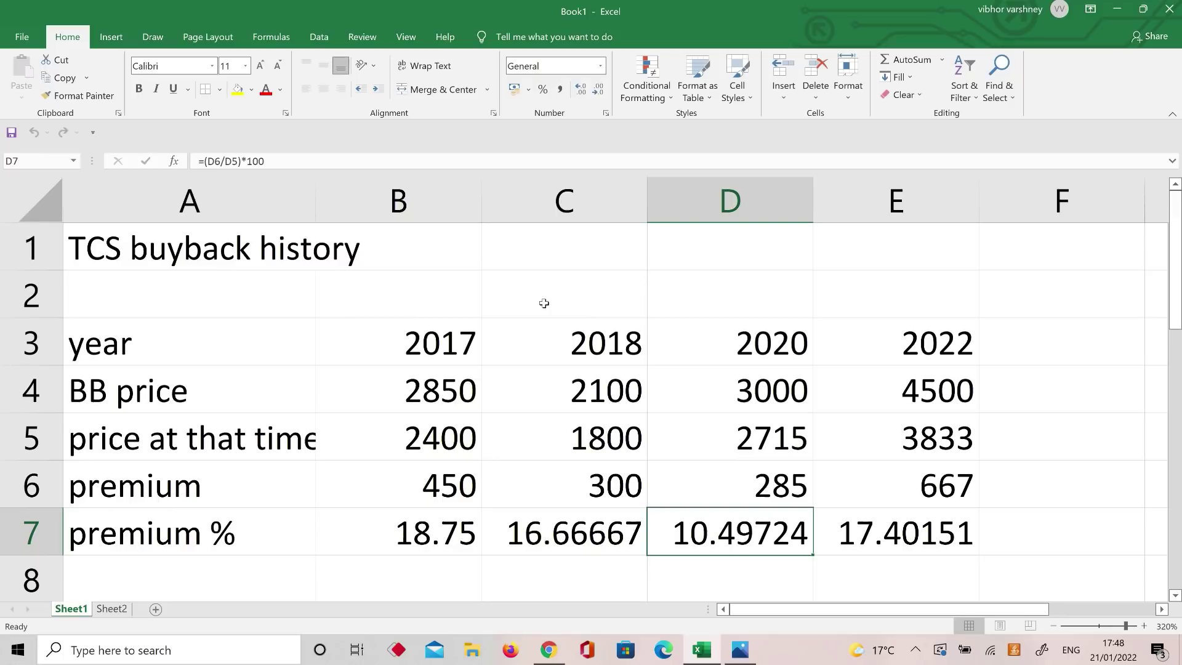
{"action": "key", "text": "Up"}
{"action": "key", "text": "Up"}
{"action": "key", "text": "Right"}
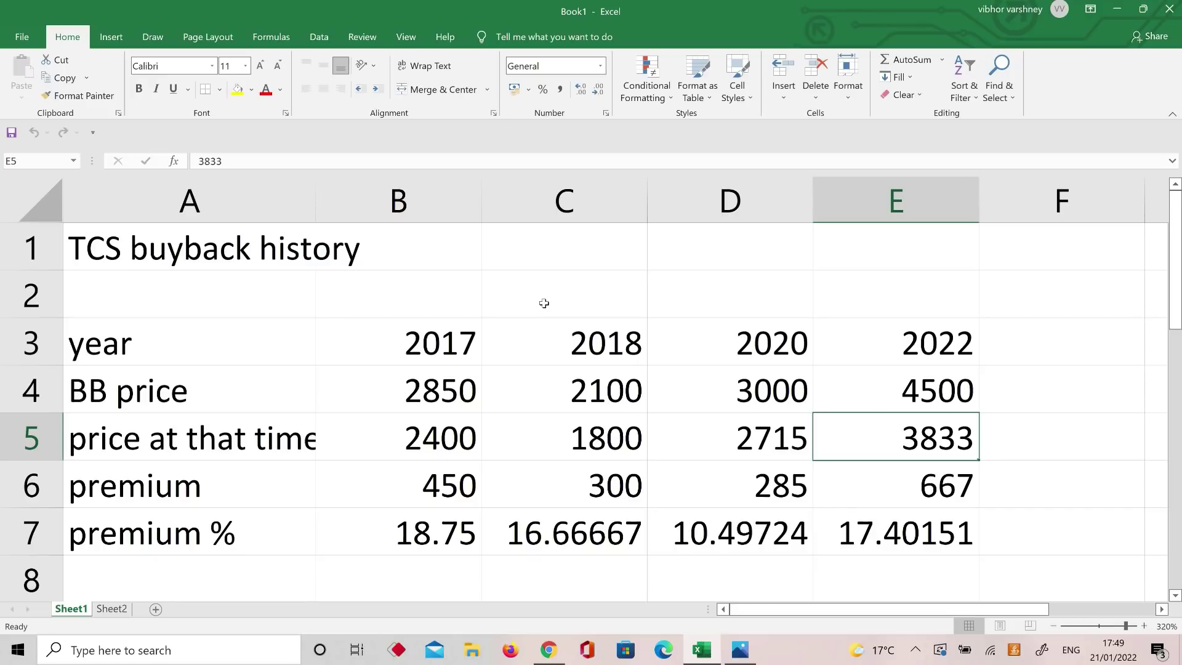
- Switch to Sheet2 and review its calculation labels from buyback price to roi
{"action": "left_click", "coordinate": [121, 611]}
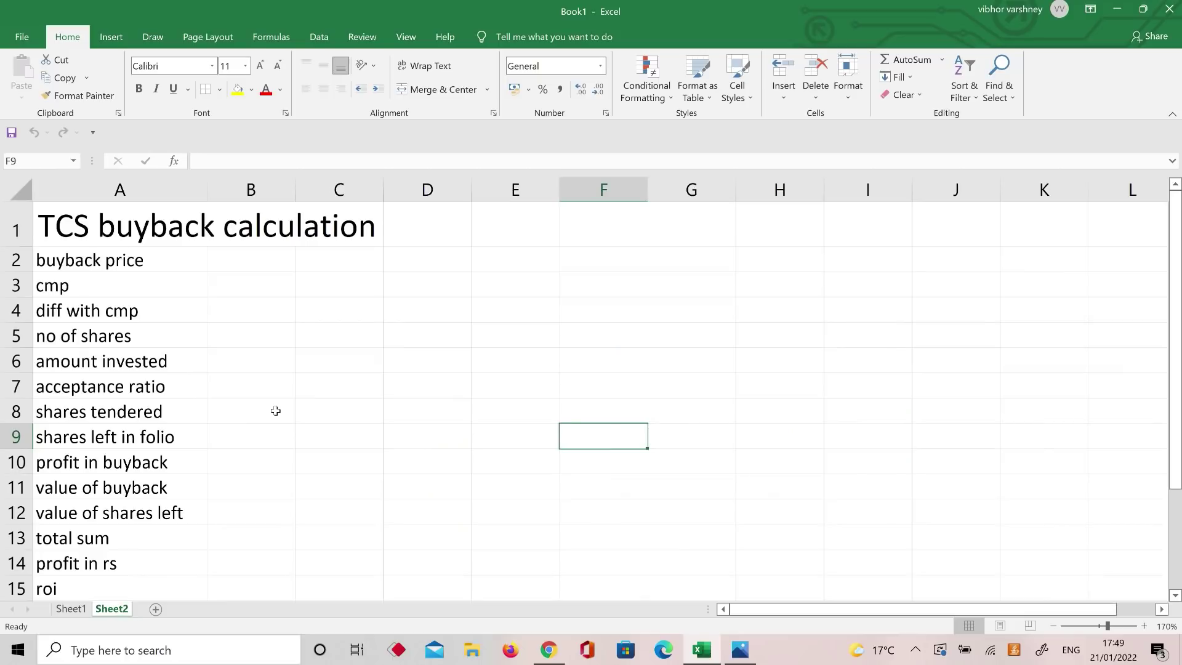
{"action": "key", "text": "Left"}
{"action": "key", "text": "Left"}
{"action": "key", "text": "Left"}
{"action": "key", "text": "Left"}
{"action": "key", "text": "Left"}
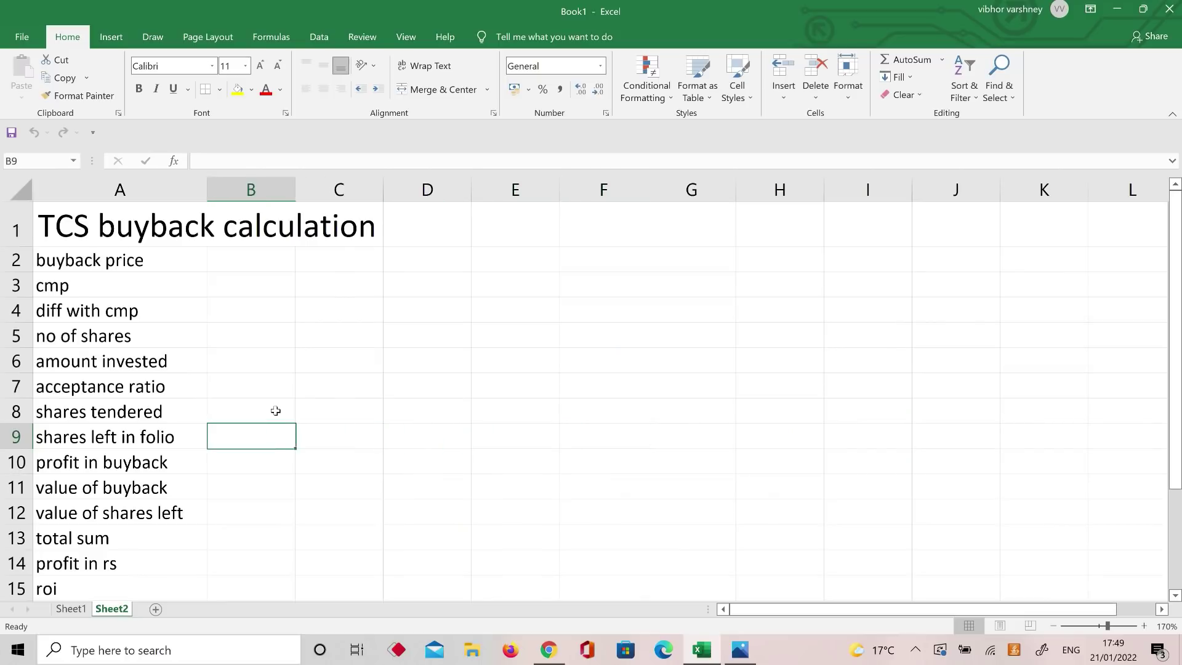
{"action": "key", "text": "Up"}
{"action": "key", "text": "Up"}
{"action": "key", "text": "Up"}
{"action": "key", "text": "Up"}
{"action": "key", "text": "Up"}
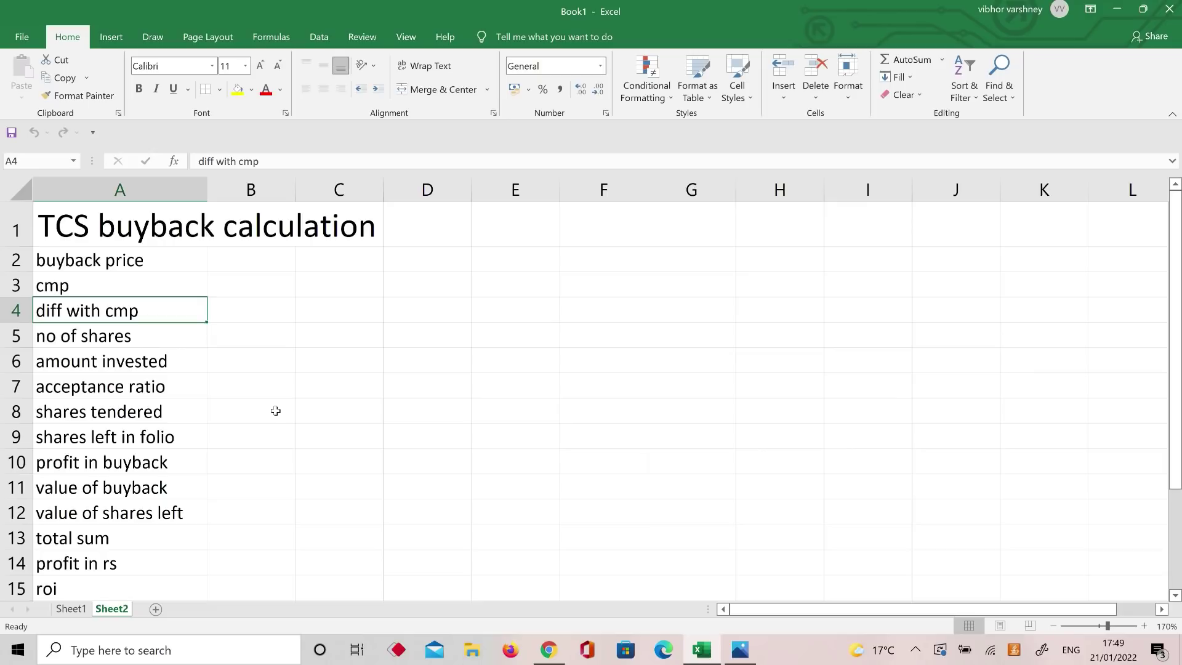
{"action": "left_click", "coordinate": [199, 646]}
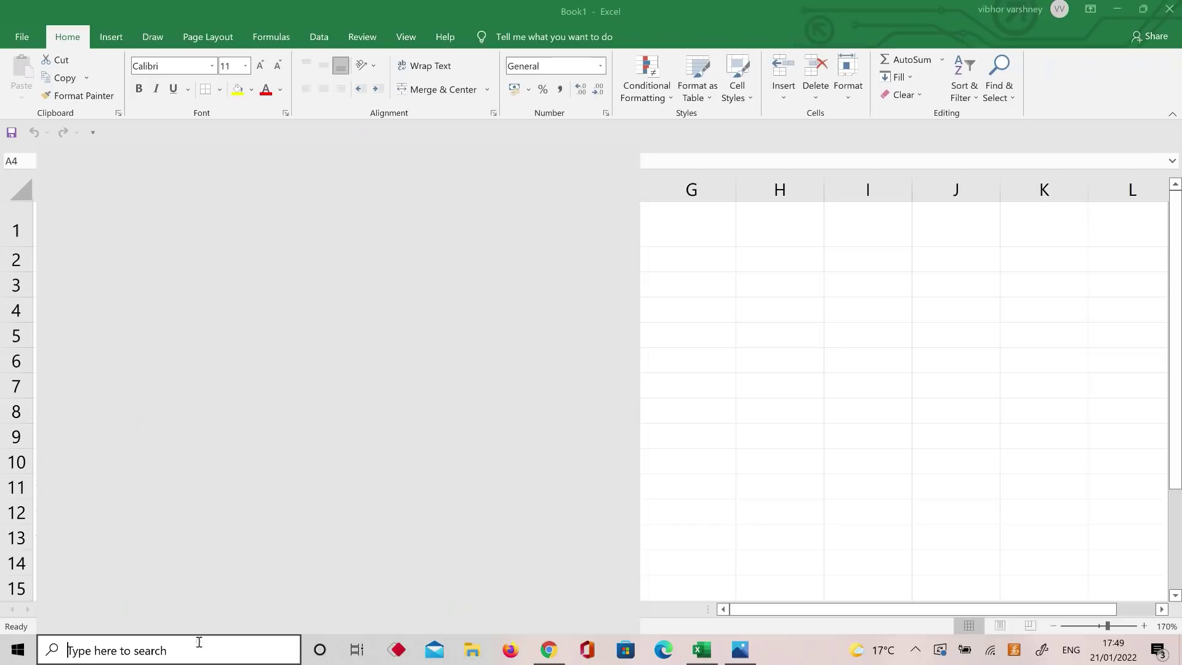
- Launch a blank Paint canvas from Windows search, then return to Excel
{"action": "type", "text": "paint"}
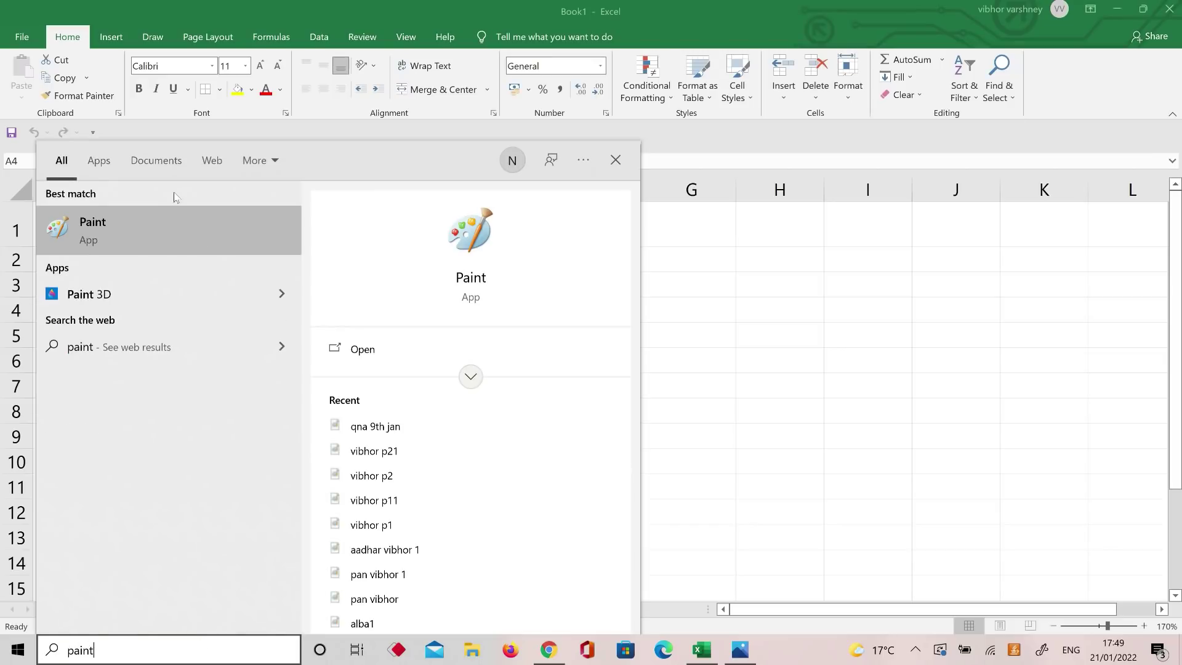
{"action": "left_click", "coordinate": [161, 243]}
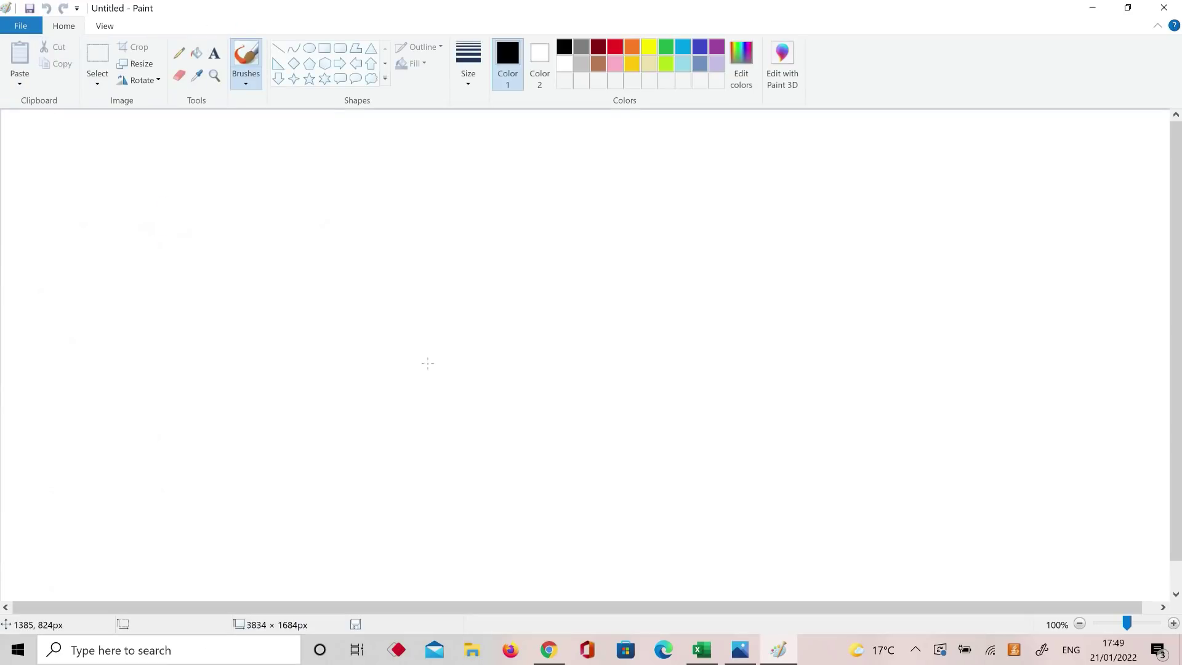
{"action": "key", "text": "alt+Tab"}
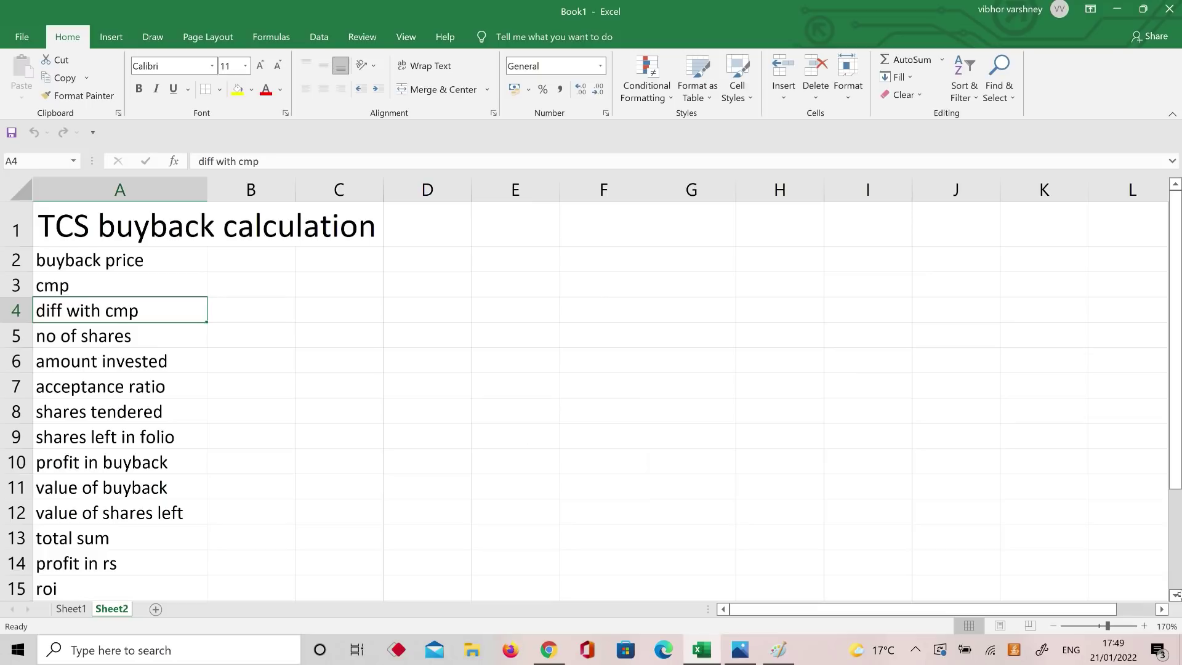
- Enter buyback price 4500 in B2 and copy it across to G2
{"action": "left_click", "coordinate": [288, 260]}
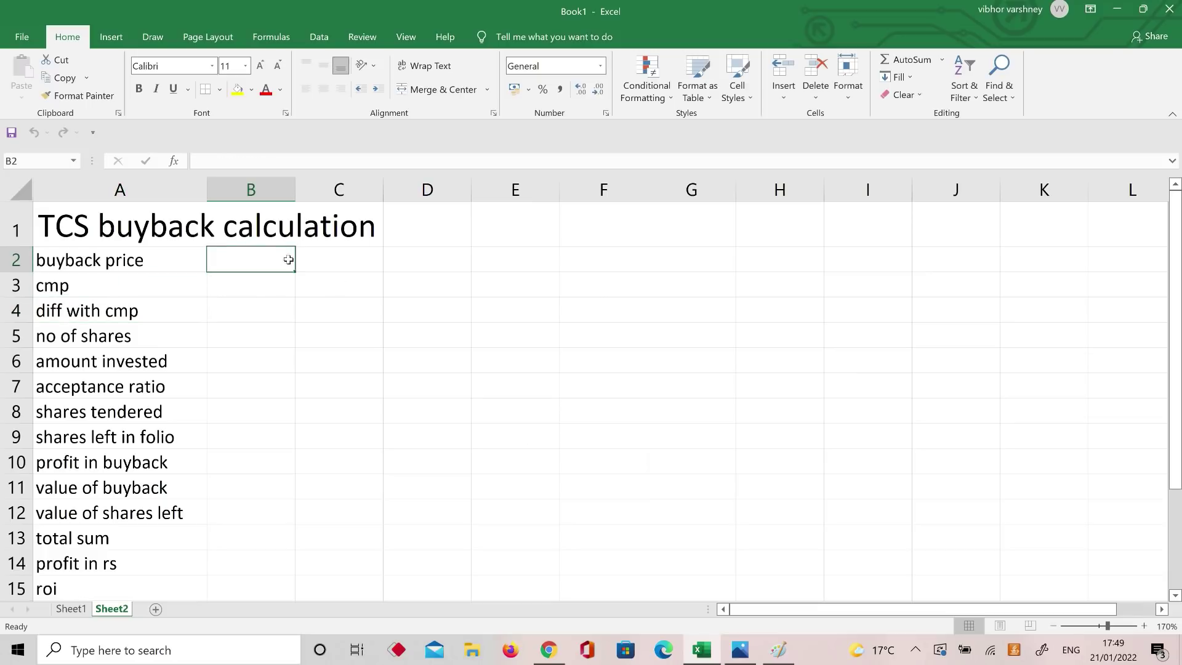
{"action": "type", "text": "4500"}
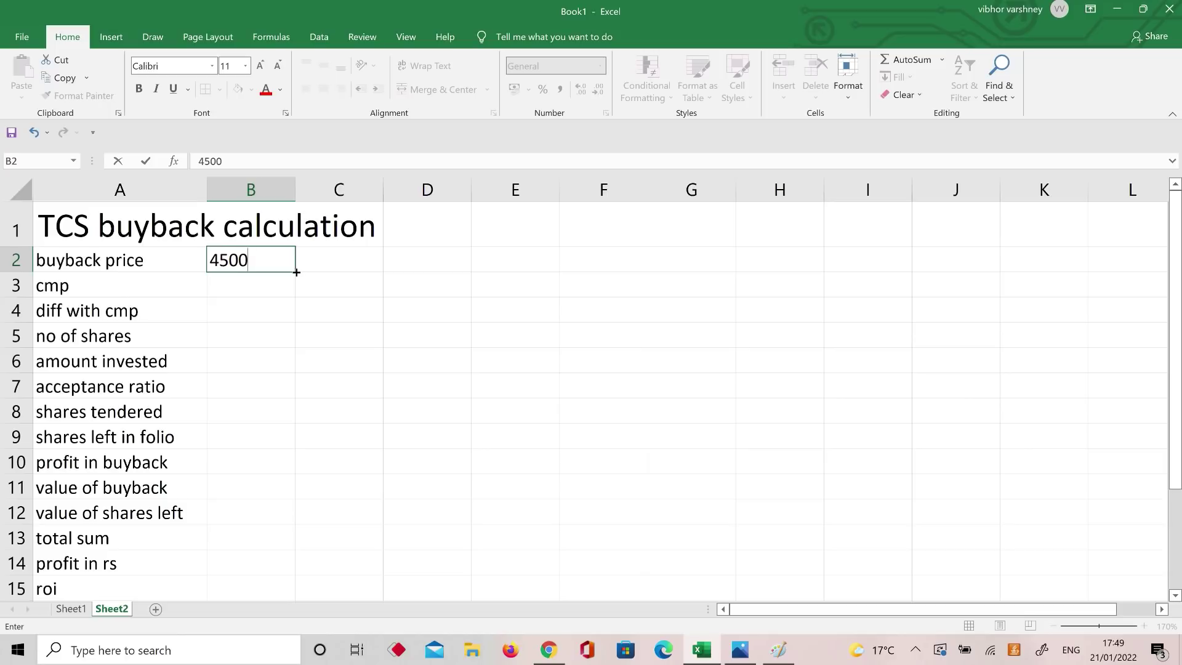
{"action": "left_click", "coordinate": [286, 270]}
{"action": "left_click", "coordinate": [289, 286]}
{"action": "left_click", "coordinate": [290, 266]}
{"action": "left_click_drag", "start_coordinate": [294, 269], "coordinate": [737, 269]}
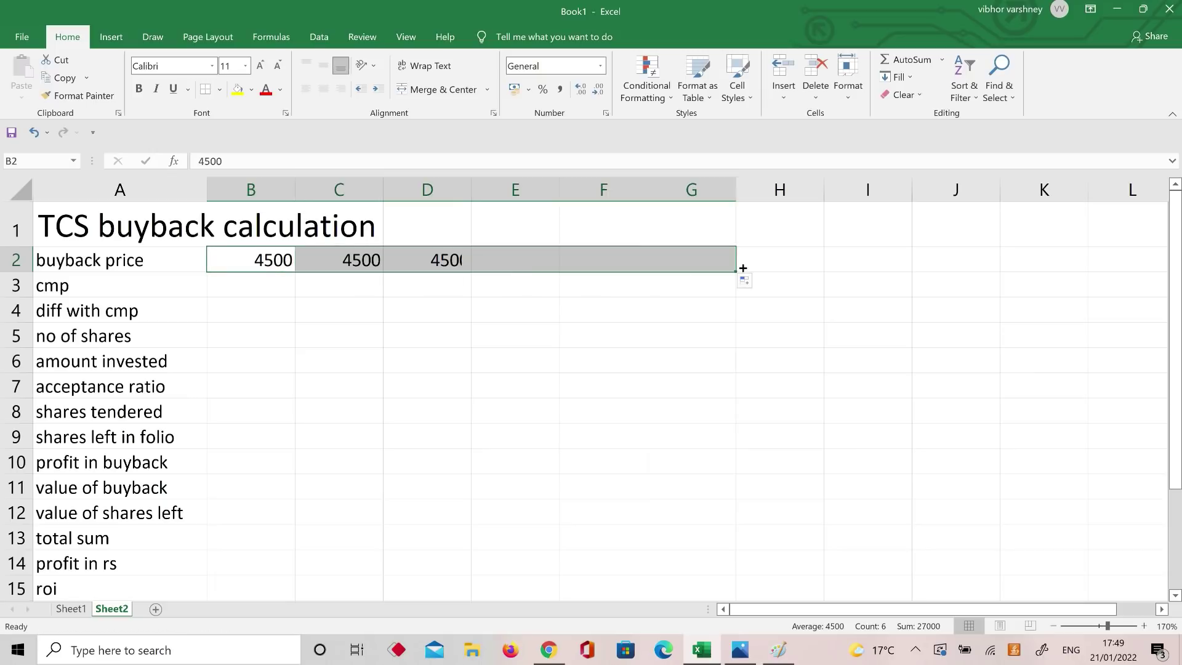
{"action": "left_click", "coordinate": [320, 329]}
- Enter cmp 3833 in B3 and copy it across to G3
{"action": "key", "text": "Up"}
{"action": "key", "text": "Left"}
{"action": "key", "text": "Up"}
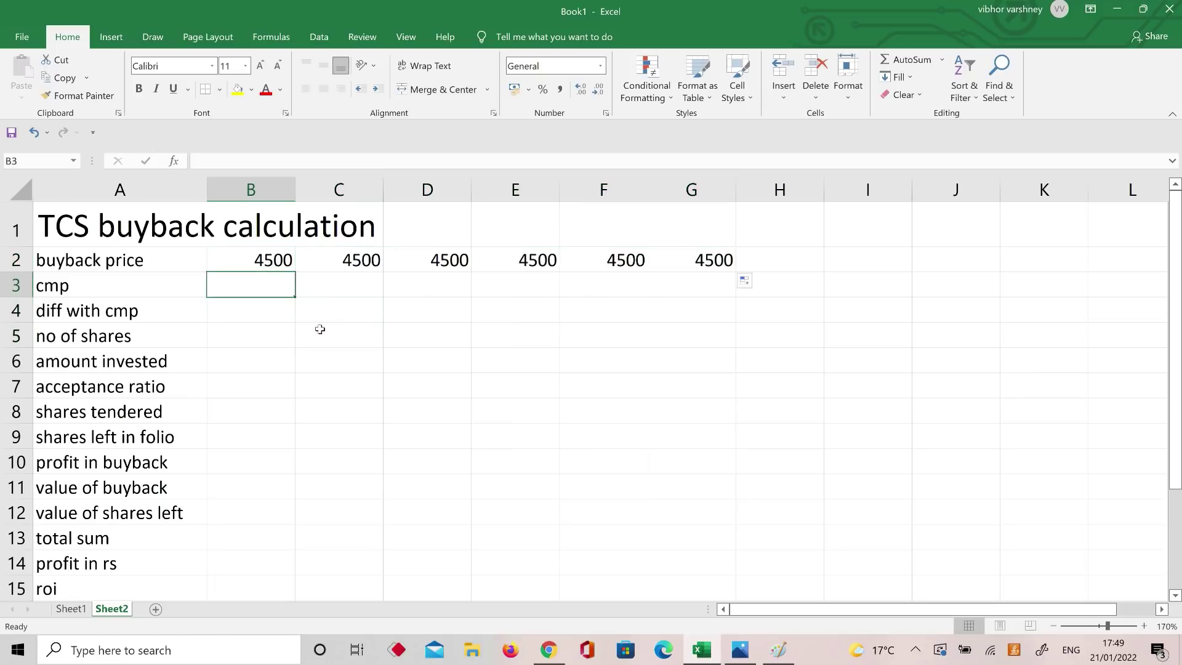
{"action": "type", "text": "3833"}
{"action": "key", "text": "ctrl+Return"}
{"action": "left_click_drag", "start_coordinate": [295, 295], "coordinate": [735, 274]}
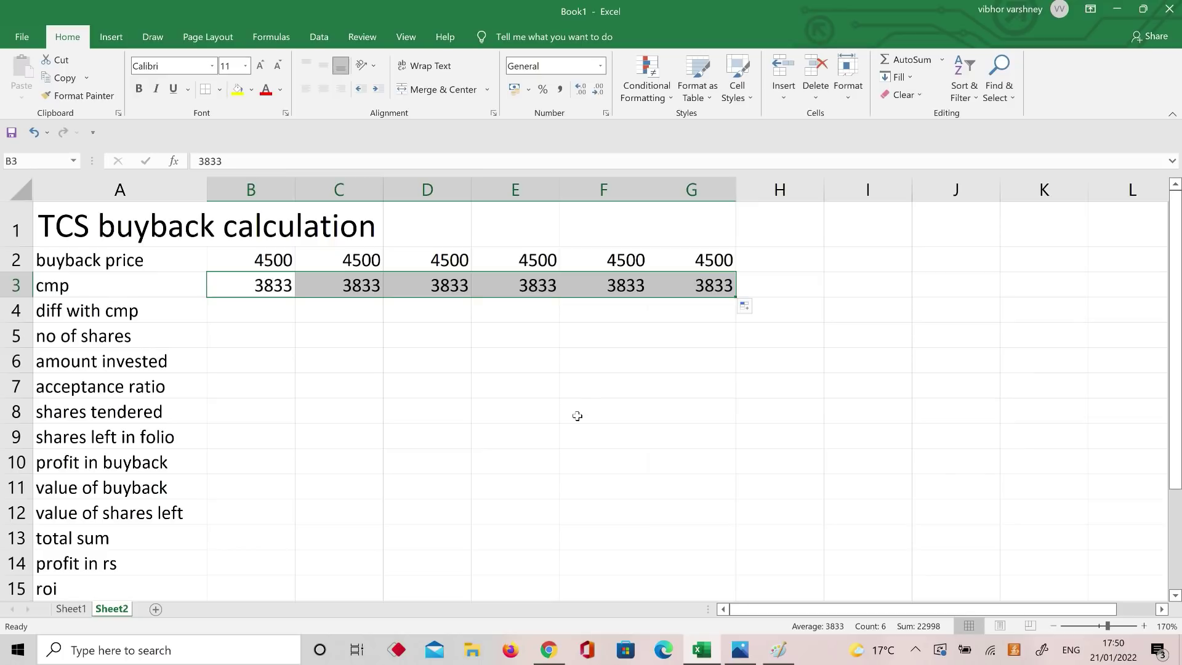
- Glance at the TCS price chart and the buyback tweet, then return to the spreadsheet
{"action": "left_click", "coordinate": [548, 650]}
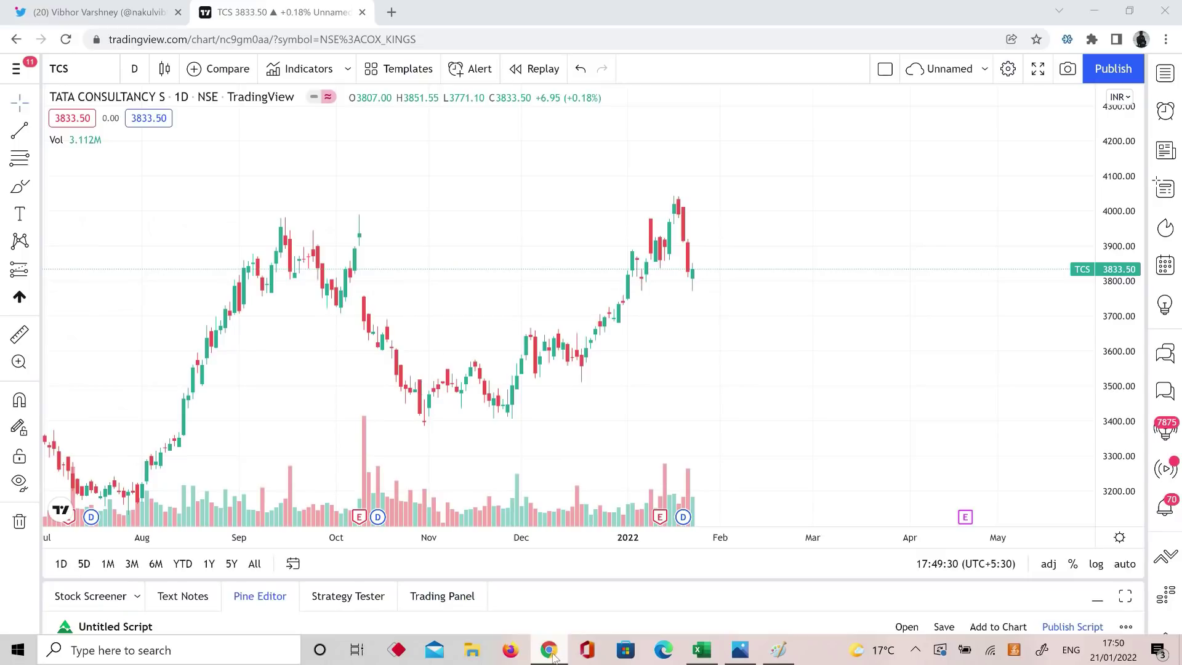
{"action": "left_click", "coordinate": [99, 13]}
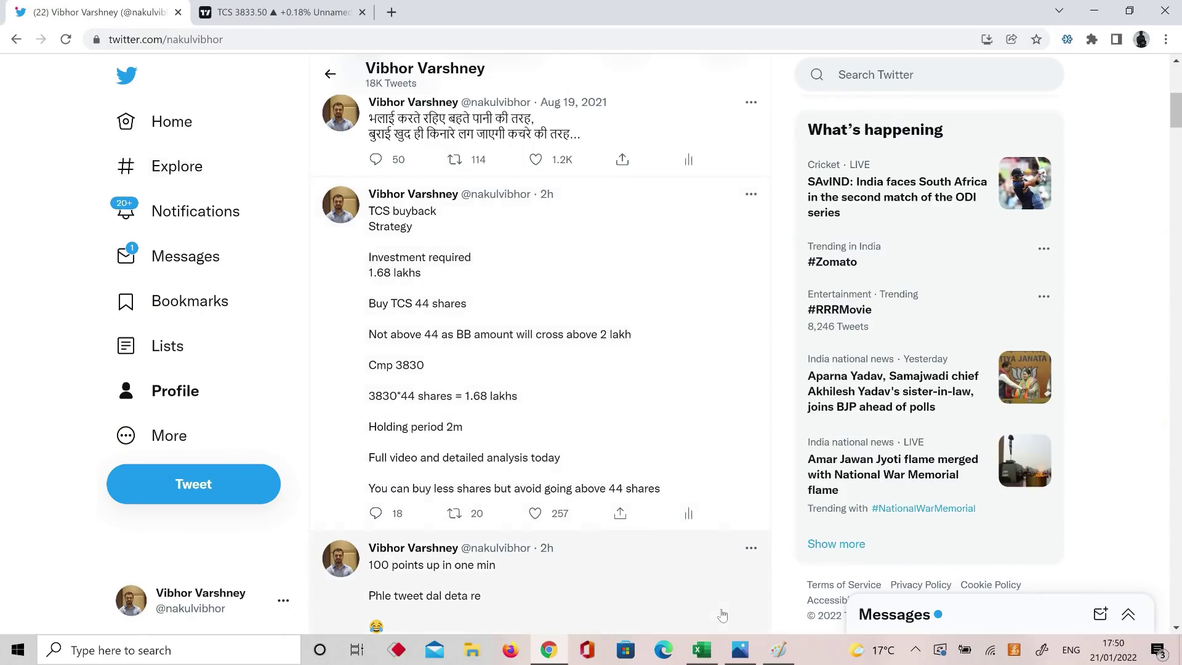
{"action": "left_click", "coordinate": [715, 651]}
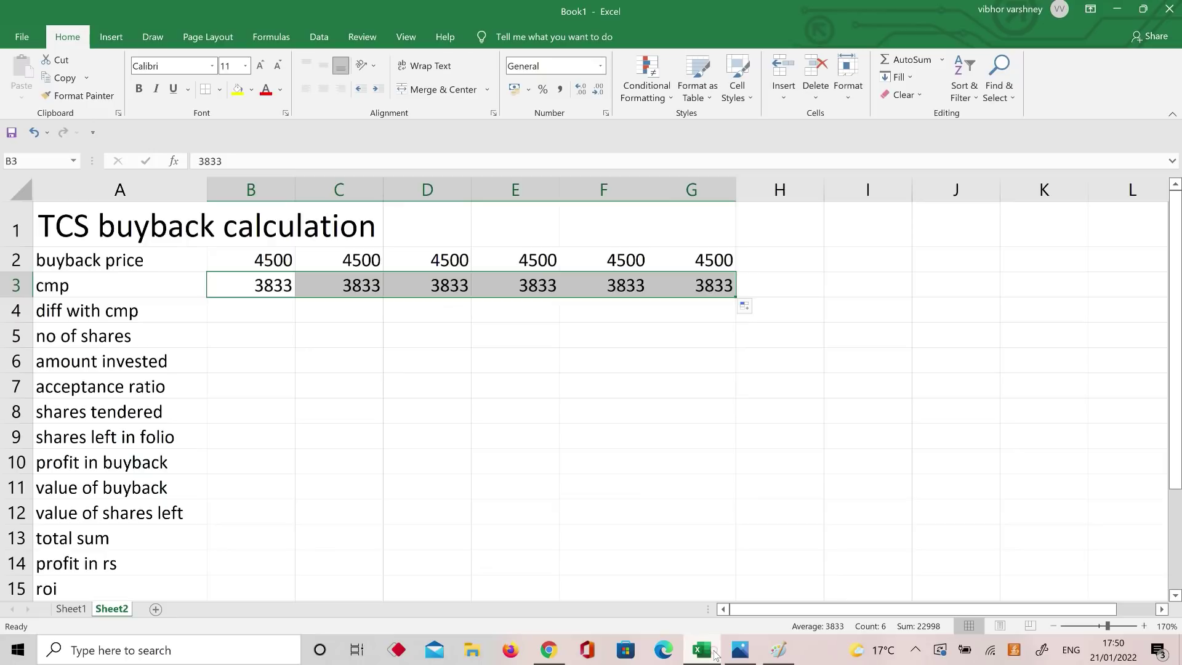
- Enter =(B2-B3) in B4 and fill it across to G4, giving 667 each
{"action": "left_click", "coordinate": [447, 412]}
{"action": "key", "text": "Up"}
{"action": "key", "text": "Up"}
{"action": "key", "text": "Up"}
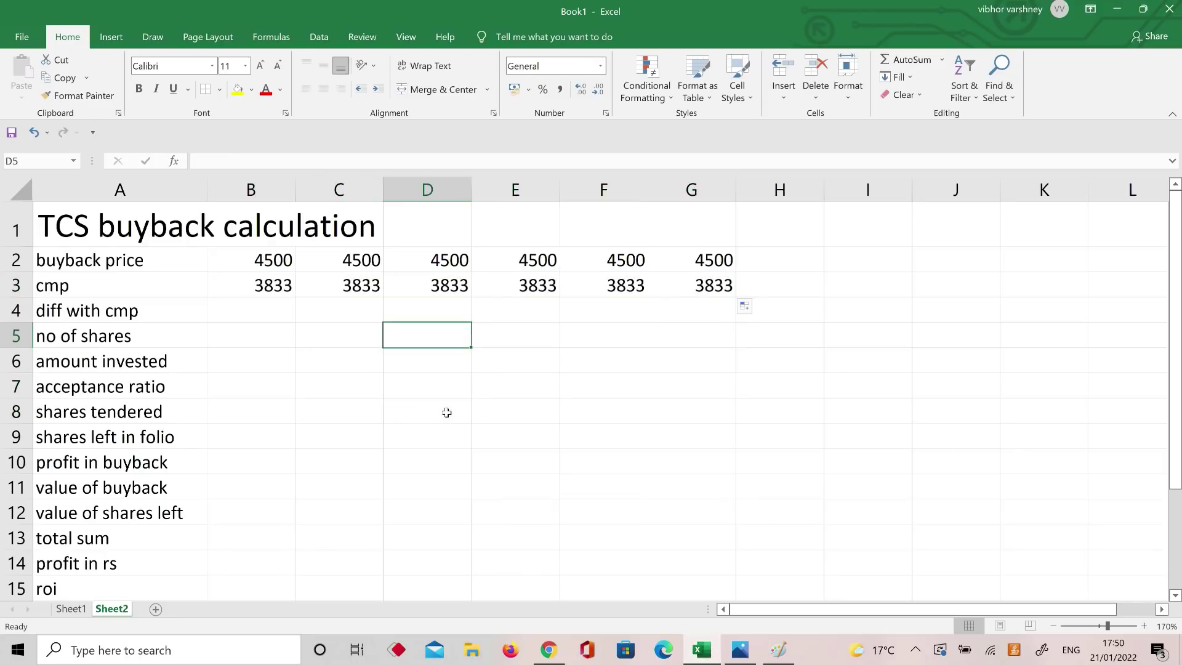
{"action": "key", "text": "Left"}
{"action": "key", "text": "Down"}
{"action": "key", "text": "Left"}
{"action": "key", "text": "Up"}
{"action": "key", "text": "Up"}
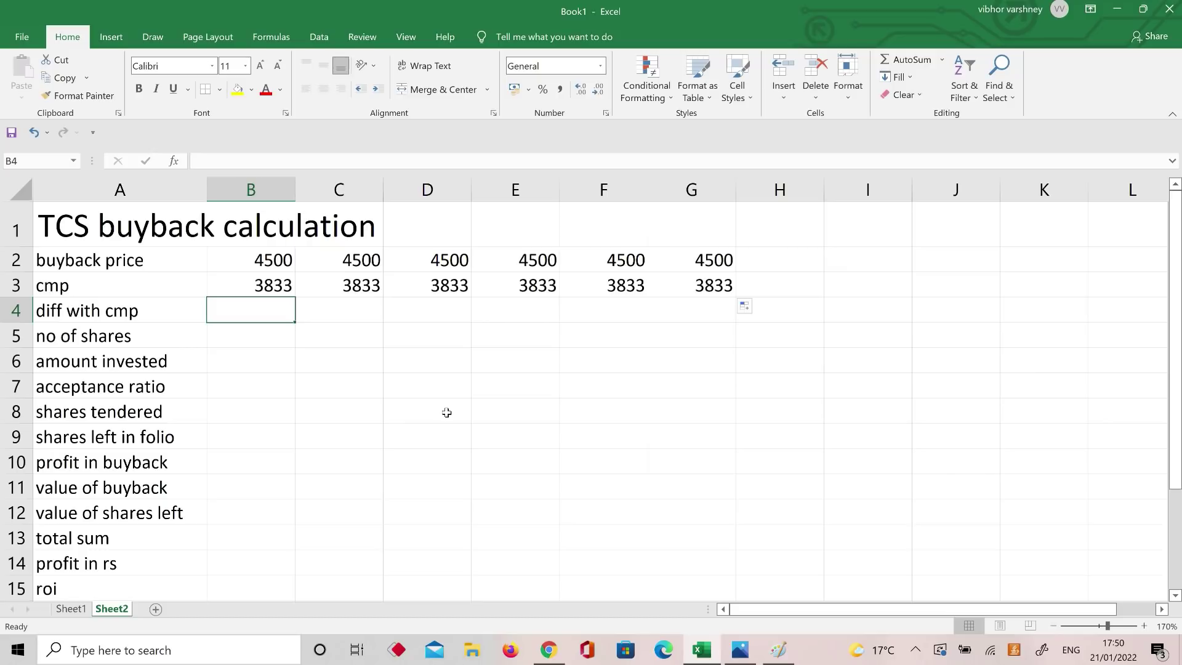
{"action": "type", "text": "=("}
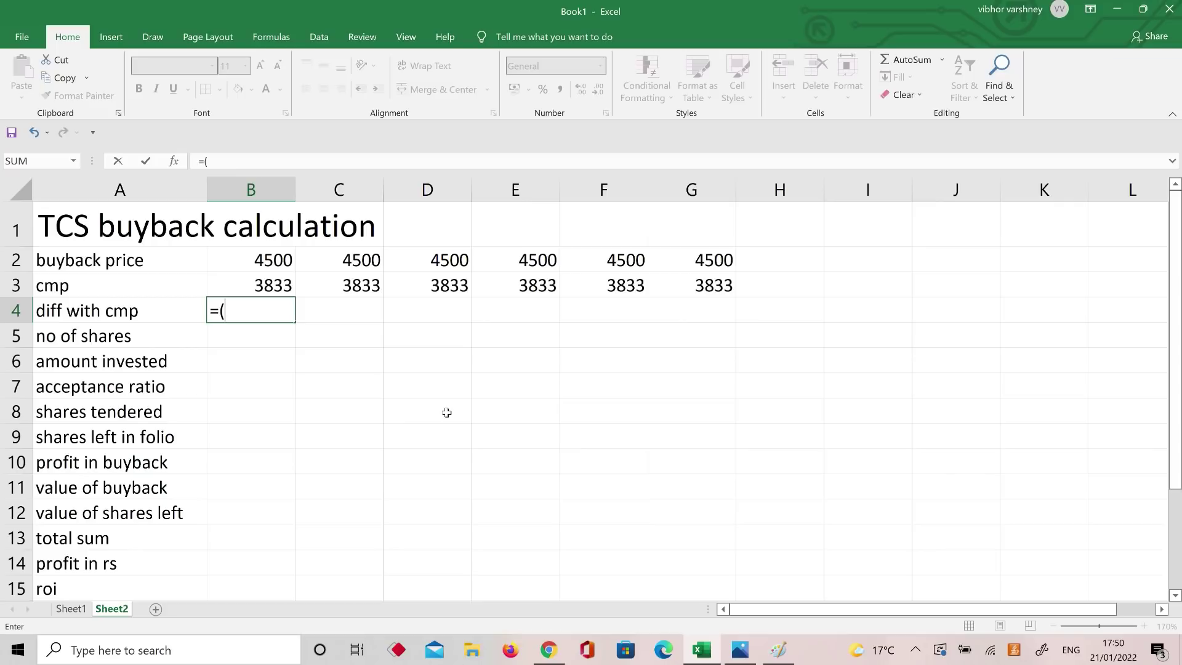
{"action": "type", "text": "b"}
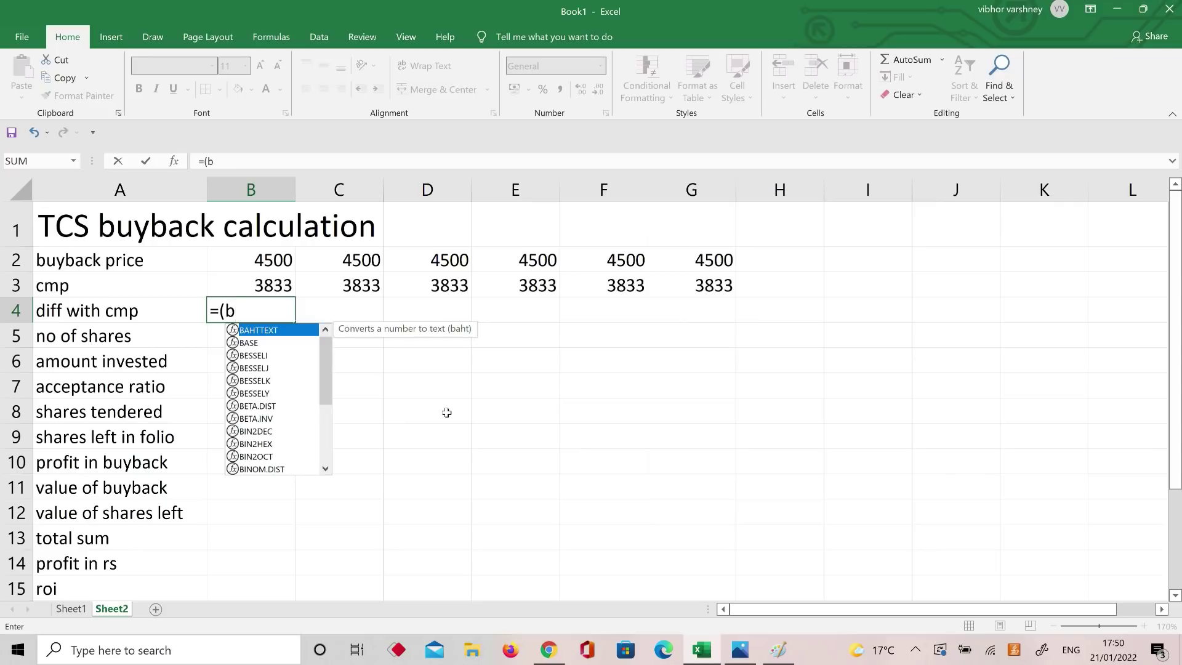
{"action": "type", "text": "2-"}
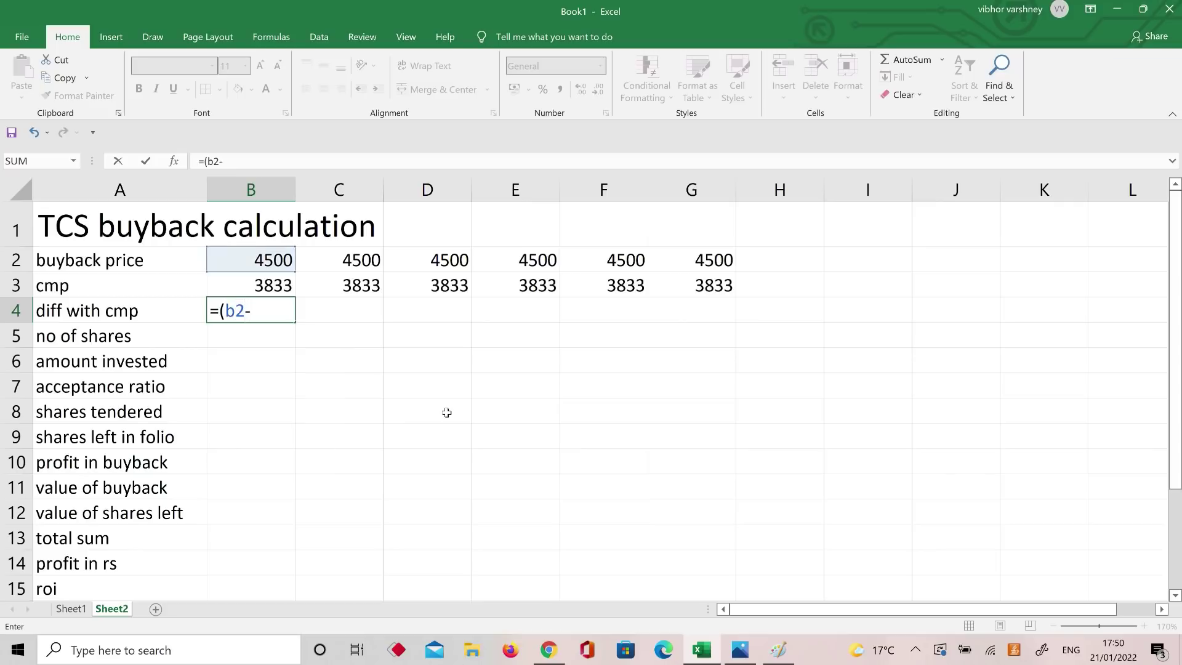
{"action": "type", "text": "b3"}
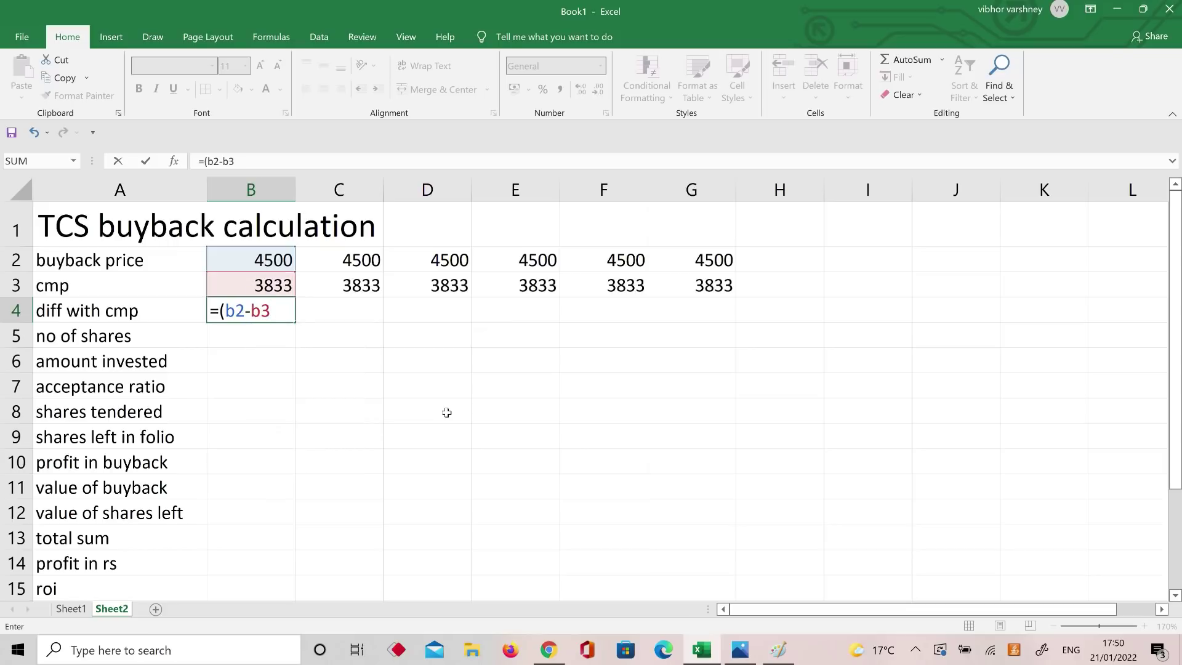
{"action": "type", "text": ")"}
{"action": "key", "text": "Return"}
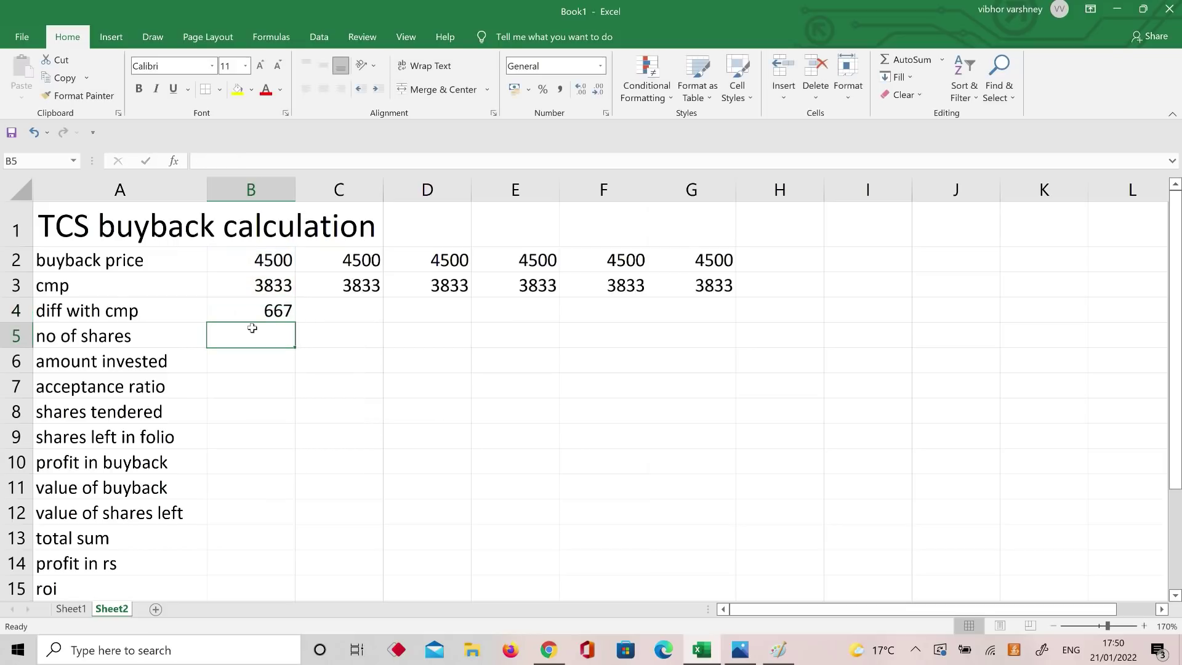
{"action": "left_click", "coordinate": [249, 309]}
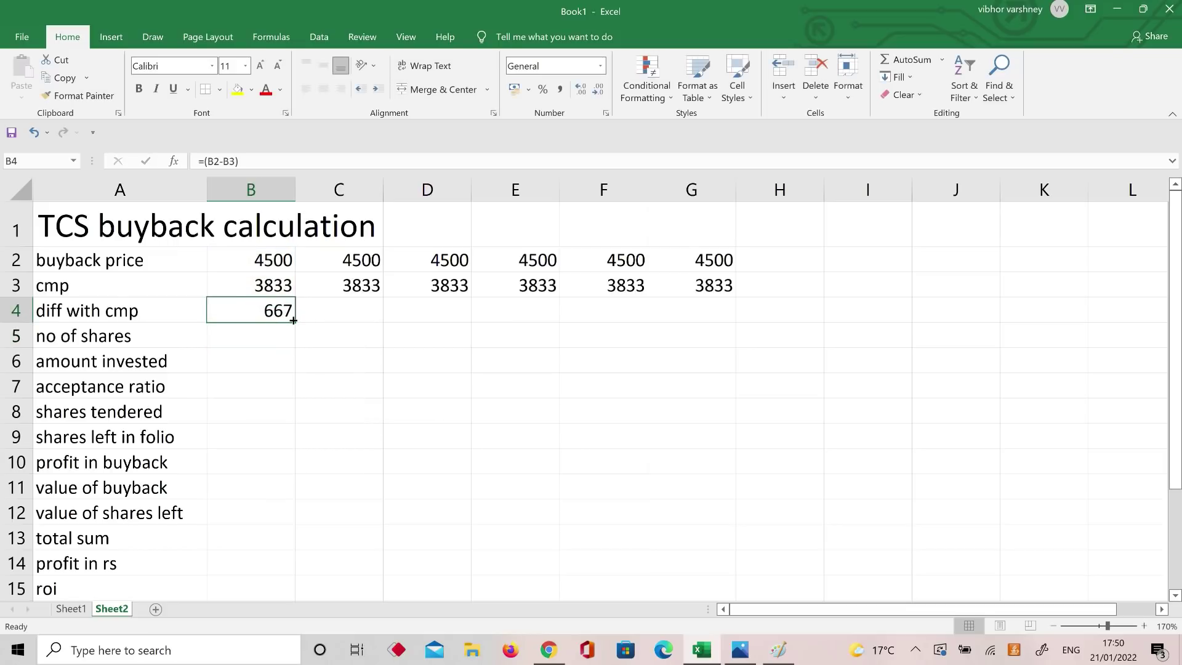
{"action": "left_click_drag", "start_coordinate": [296, 322], "coordinate": [698, 319]}
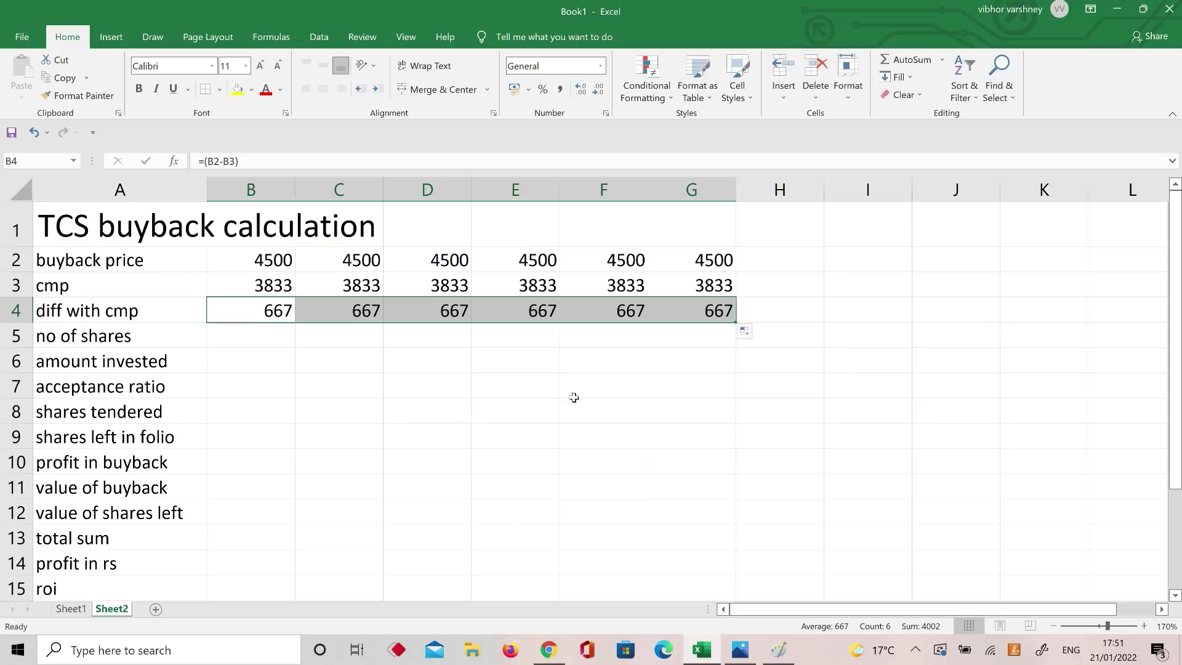
- Enter 44 shares in B5 and copy it across to G5
{"action": "left_click", "coordinate": [223, 334]}
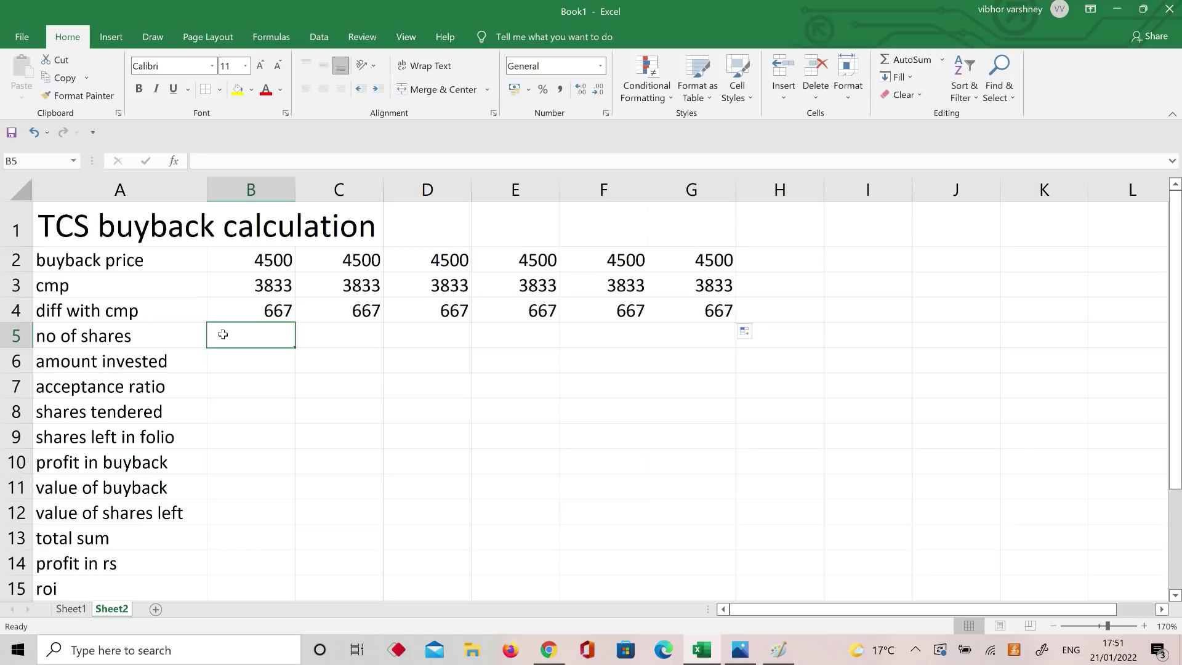
{"action": "type", "text": "44"}
{"action": "key", "text": "Tab"}
{"action": "key", "text": "Return"}
{"action": "left_click", "coordinate": [223, 334]}
{"action": "left_click_drag", "start_coordinate": [294, 347], "coordinate": [747, 341]}
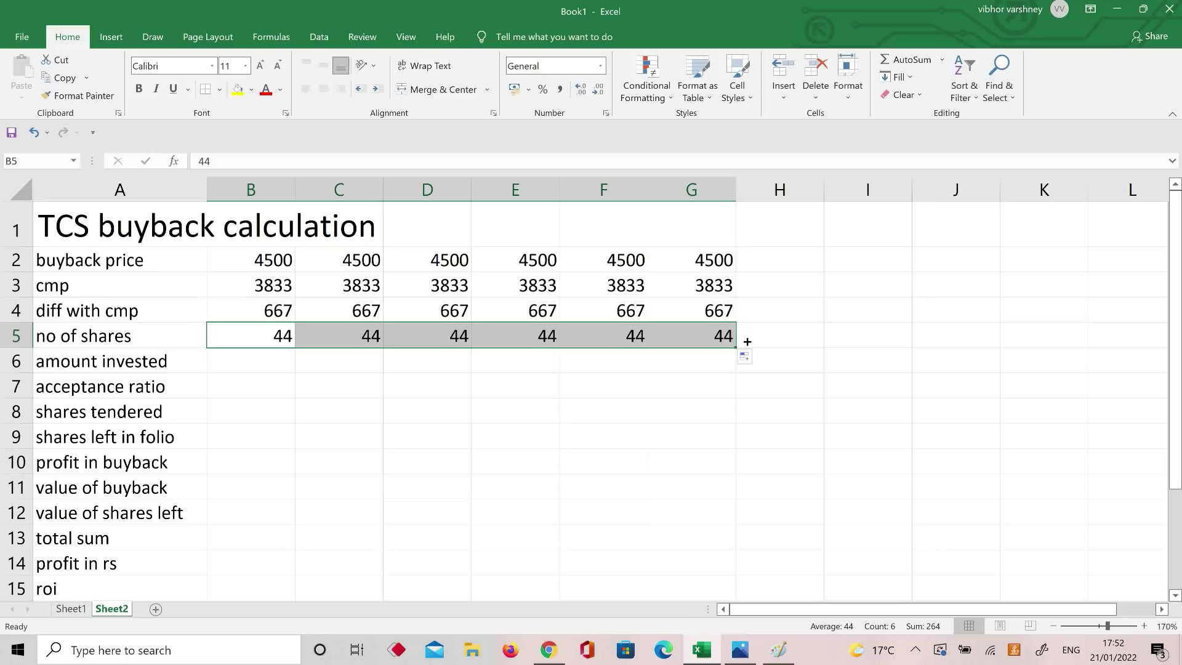
{"action": "left_click", "coordinate": [245, 359]}
- Enter =(B5*B3) in B6 and fill it across to G6, giving 168652 each
{"action": "type", "text": "="}
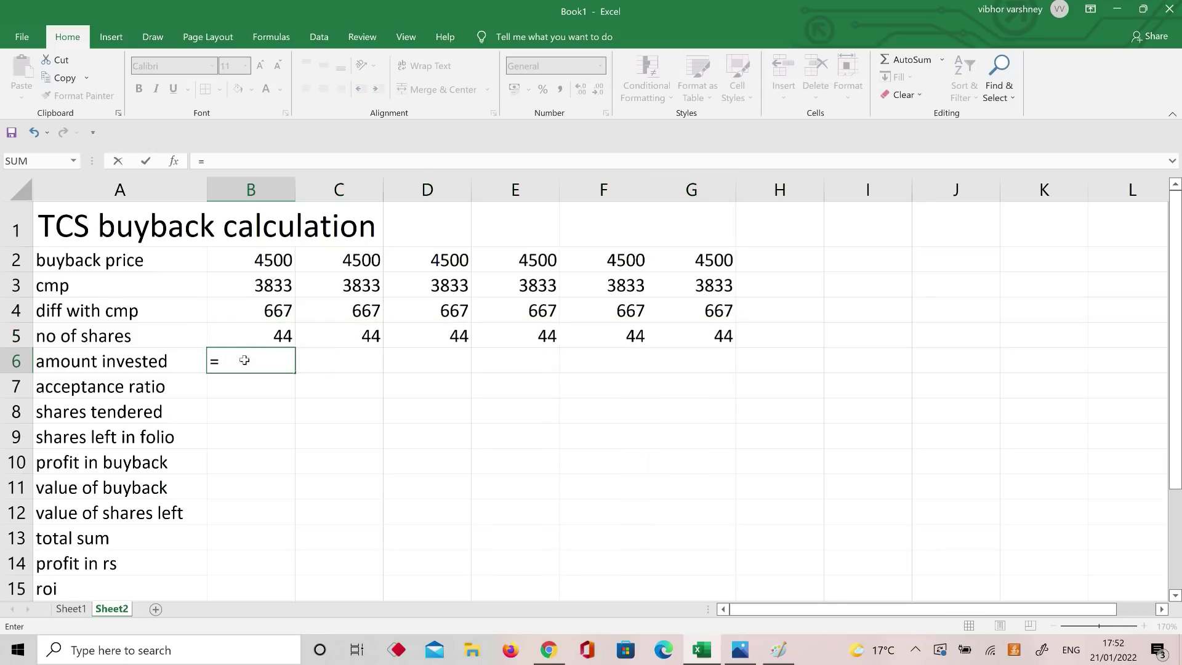
{"action": "type", "text": "(b5"}
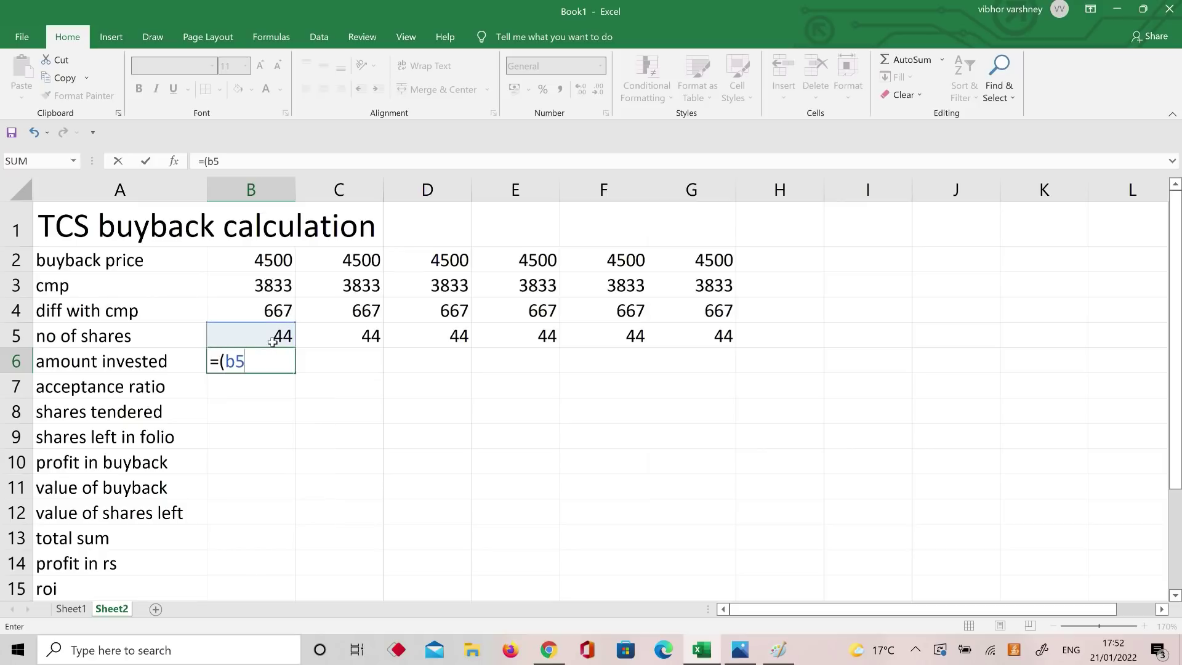
{"action": "type", "text": "*b3)"}
{"action": "key", "text": "Return"}
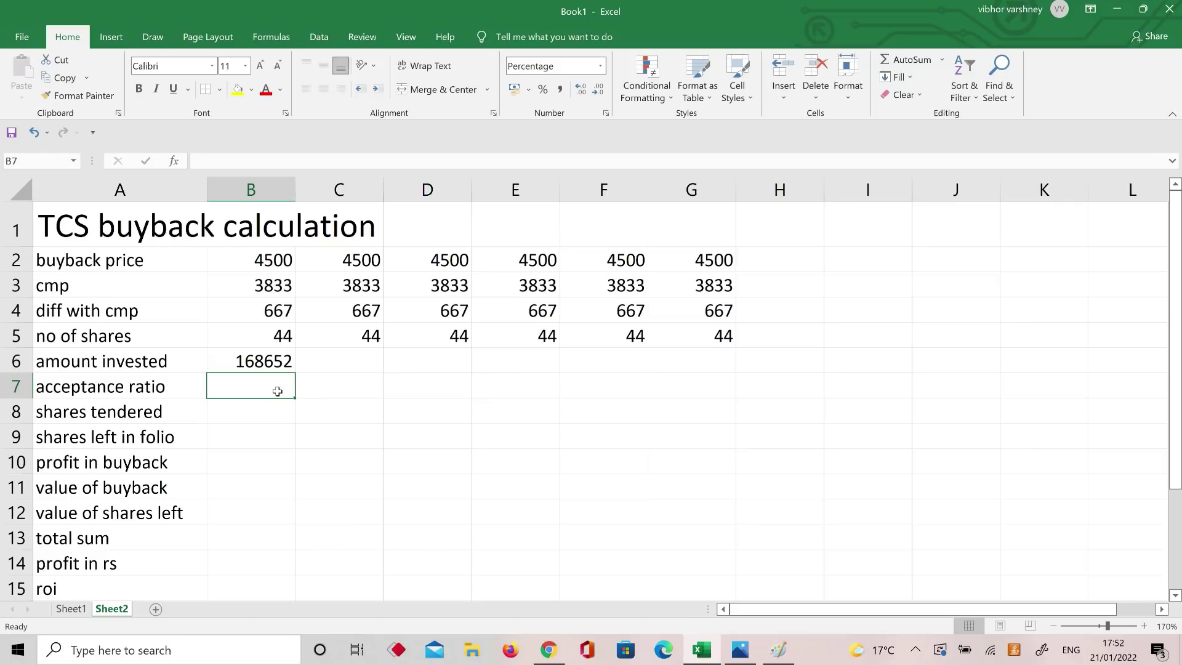
{"action": "left_click", "coordinate": [286, 362]}
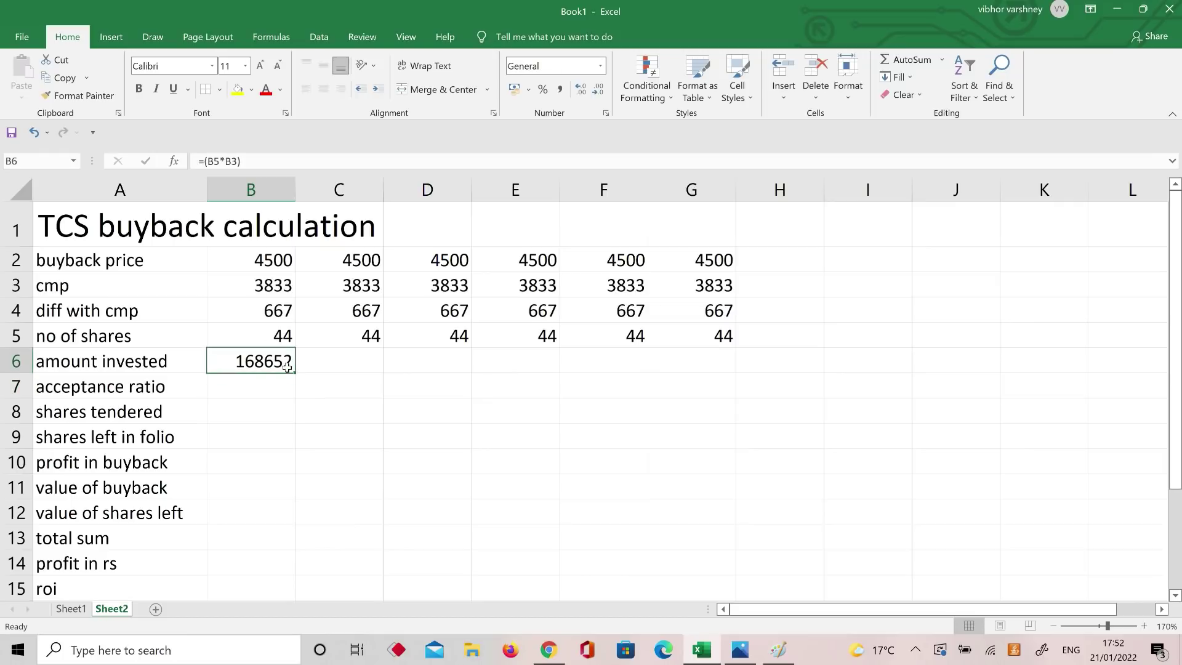
{"action": "left_click_drag", "start_coordinate": [294, 373], "coordinate": [694, 364]}
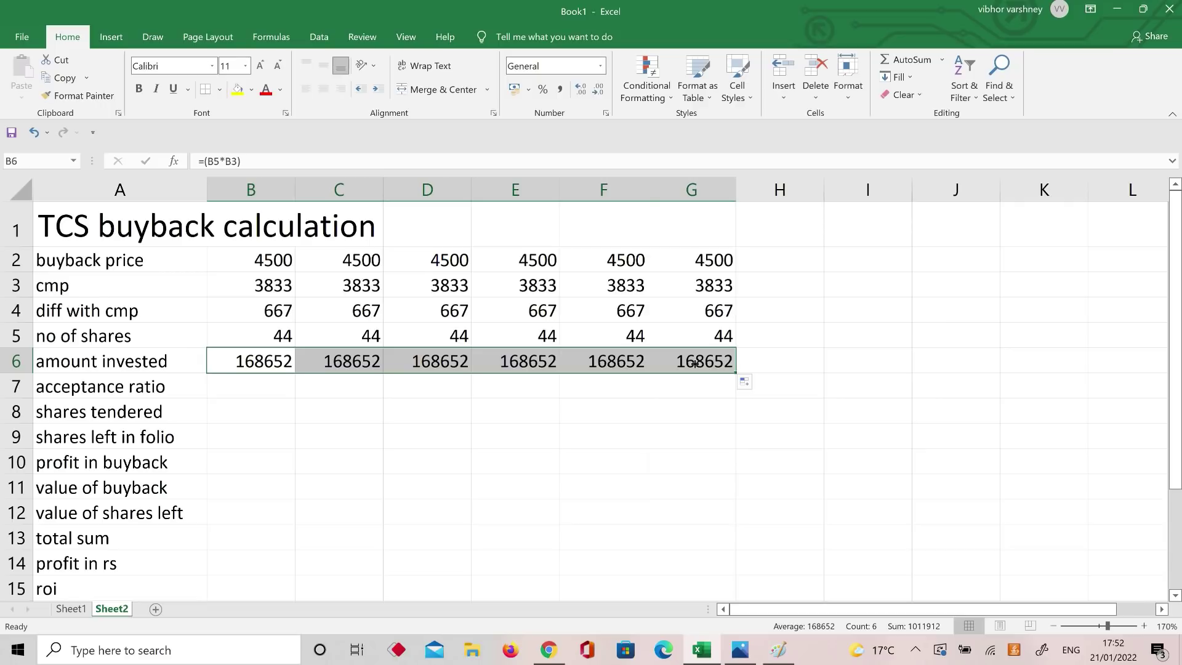
- Type acceptance ratios 30, 40, 50, 60, 70 and 80 into B7 through G7
{"action": "left_click", "coordinate": [281, 386]}
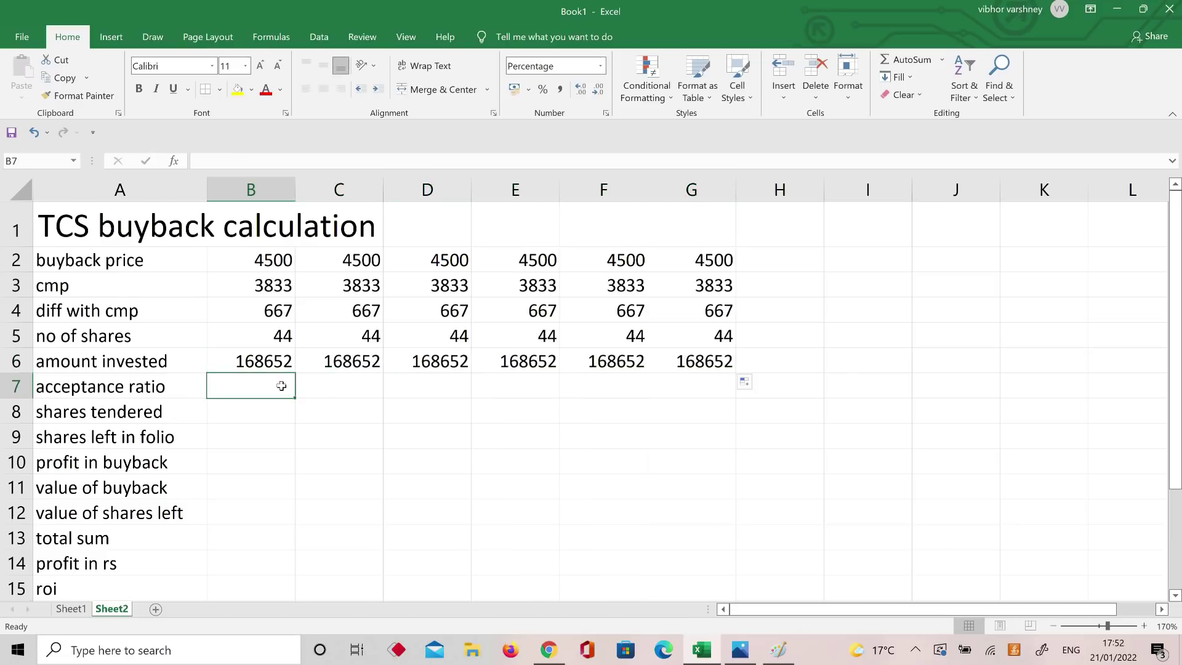
{"action": "type", "text": "30"}
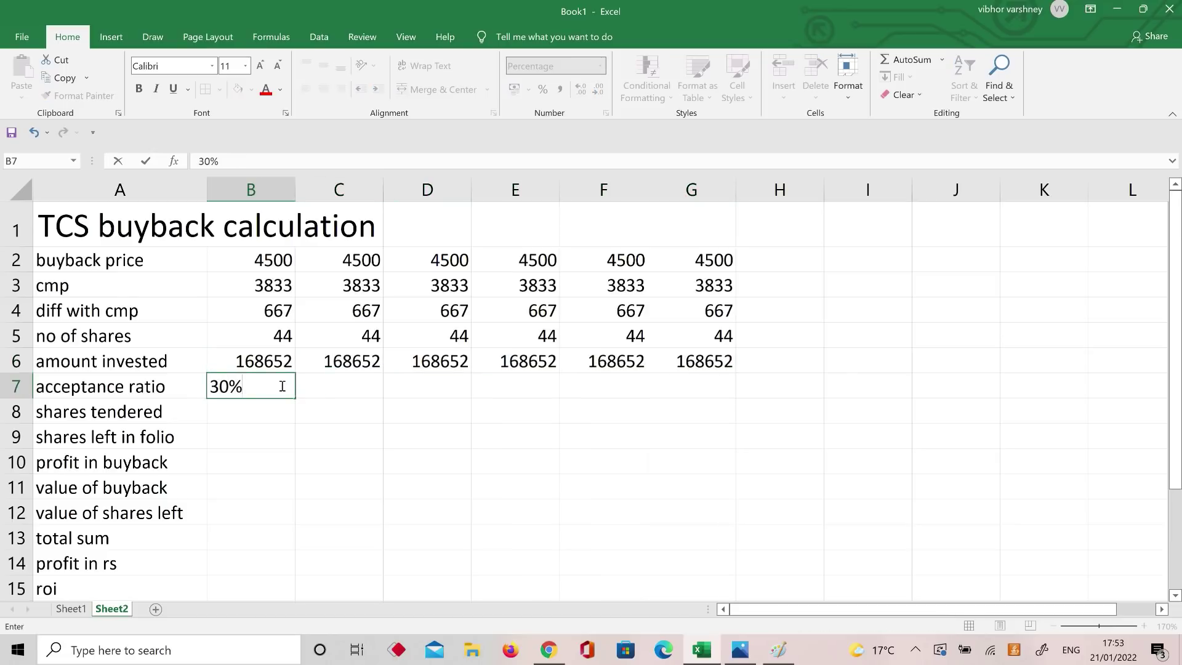
{"action": "key", "text": "Tab"}
{"action": "type", "text": "40"}
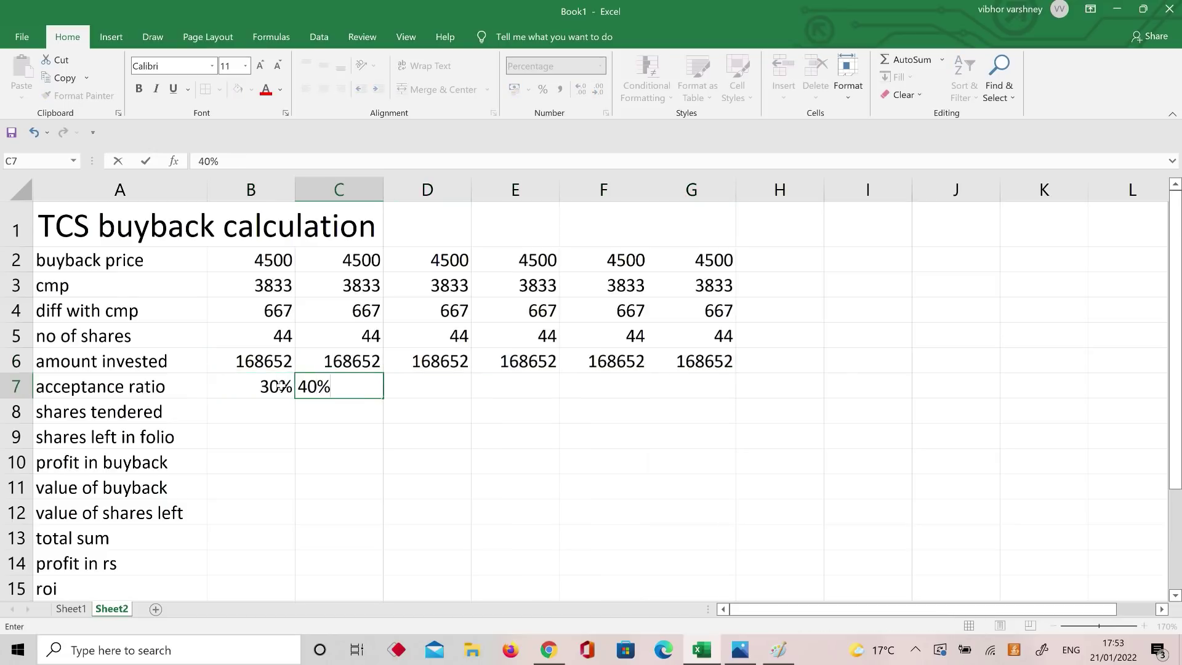
{"action": "key", "text": "Tab"}
{"action": "type", "text": "50"}
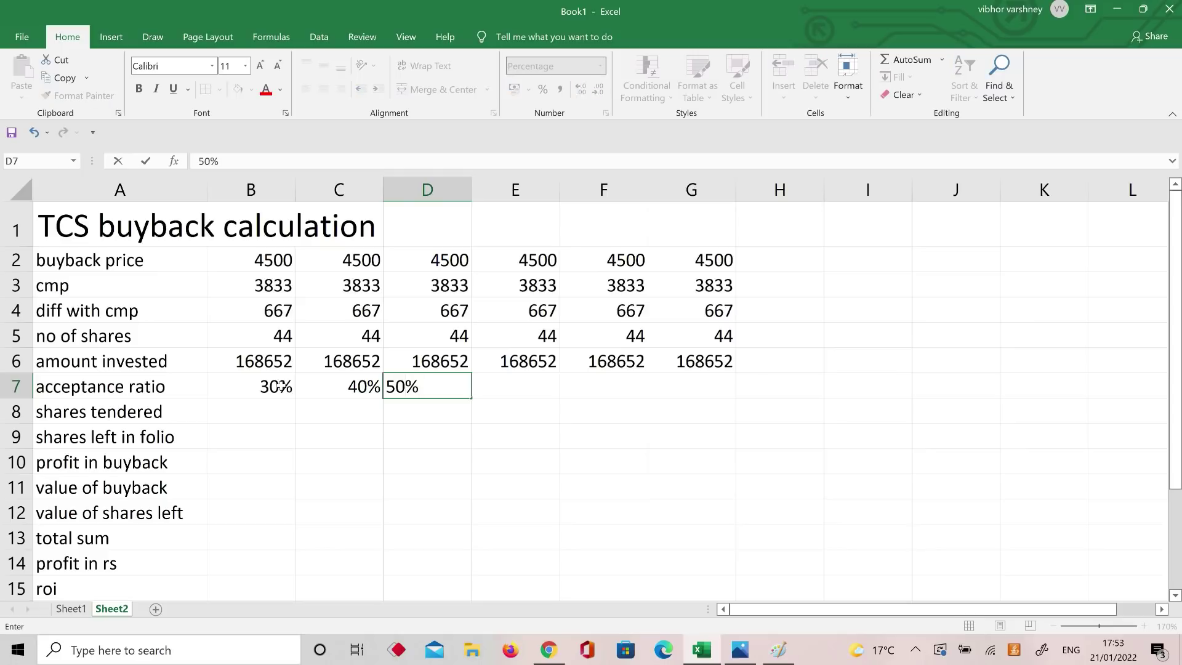
{"action": "key", "text": "Tab"}
{"action": "type", "text": "60"}
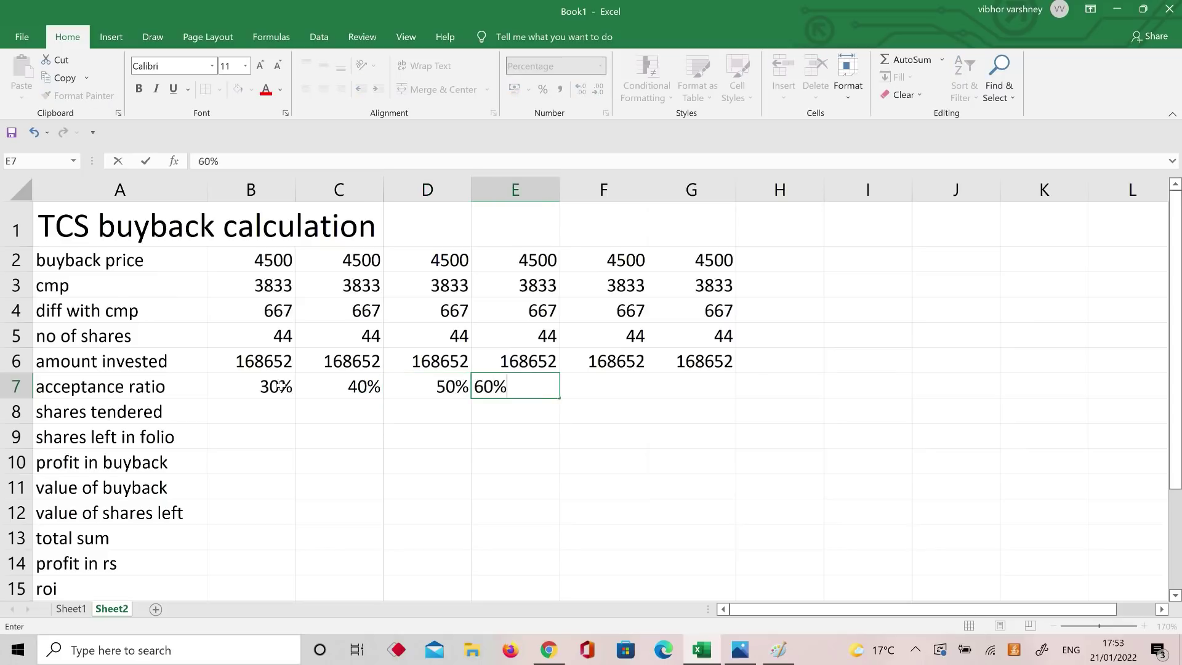
{"action": "key", "text": "Tab"}
{"action": "type", "text": "70"}
{"action": "key", "text": "Tab"}
{"action": "type", "text": "8"}
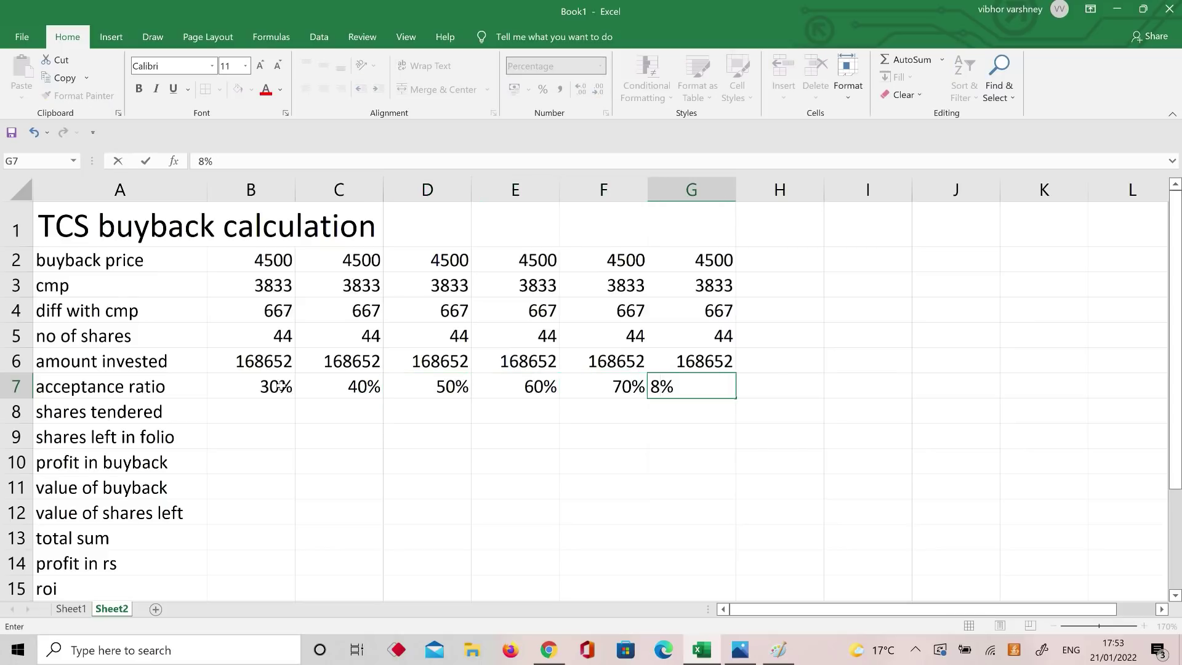
{"action": "type", "text": "0"}
{"action": "key", "text": "Return"}
{"action": "key", "text": "Left"}
{"action": "key", "text": "Left"}
{"action": "key", "text": "Left"}
{"action": "key", "text": "Left"}
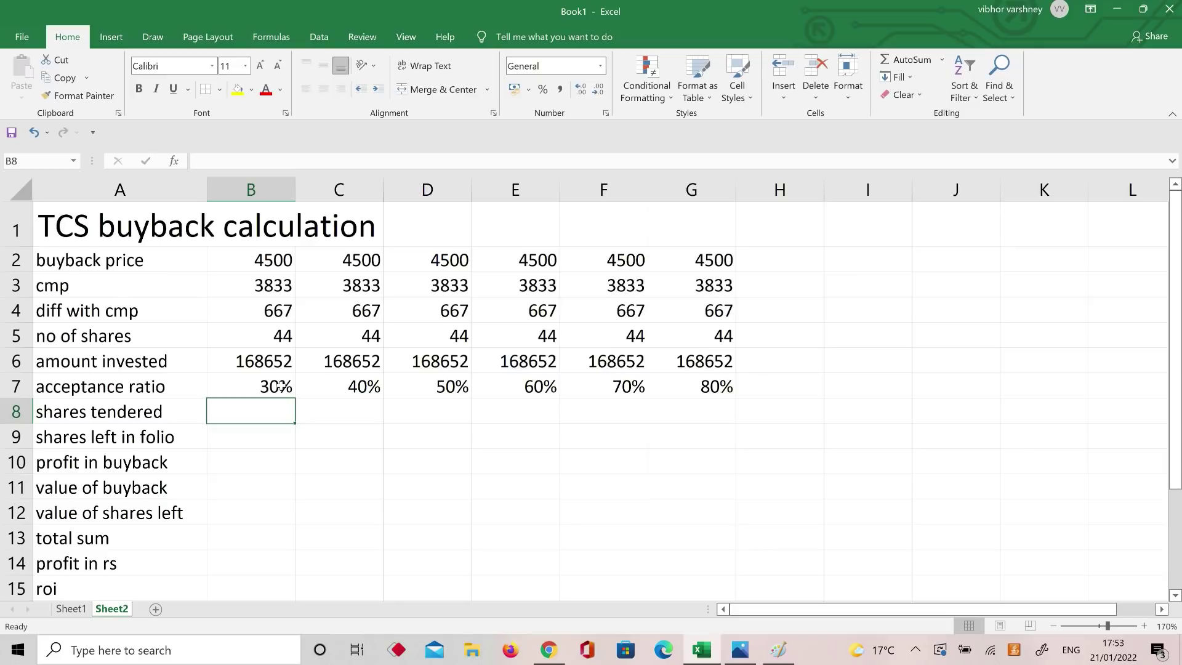
- Enter =(B5*B7) in B8 and copy it across the shares tendered row to G8
{"action": "type", "text": "="}
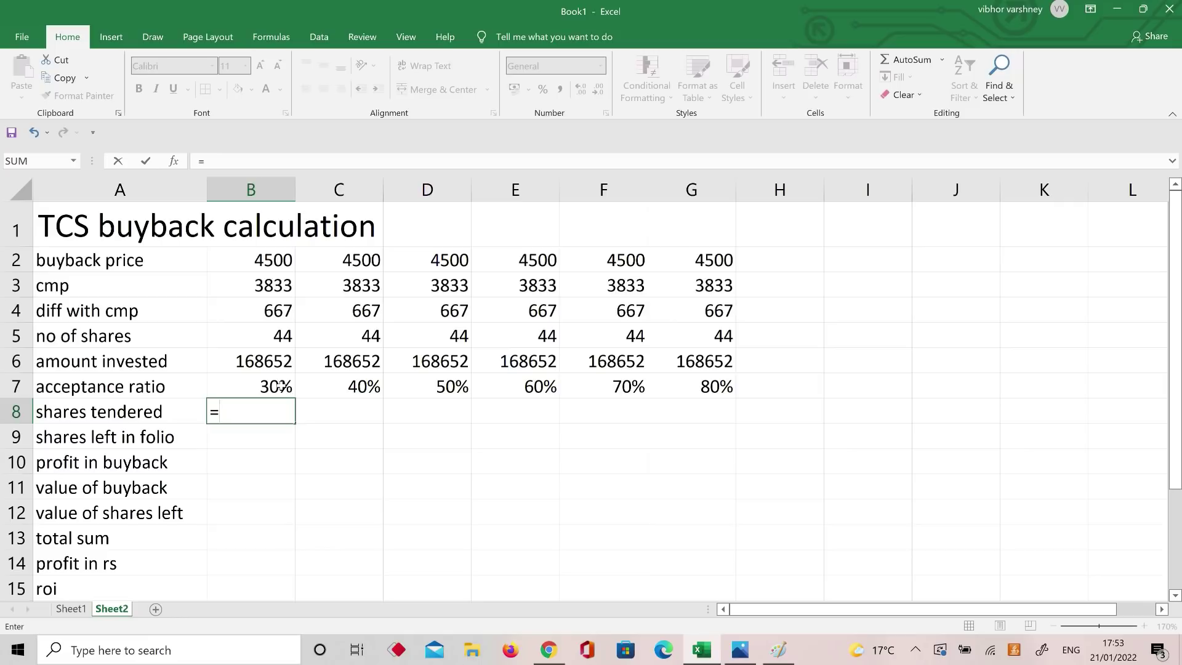
{"action": "type", "text": "(b"}
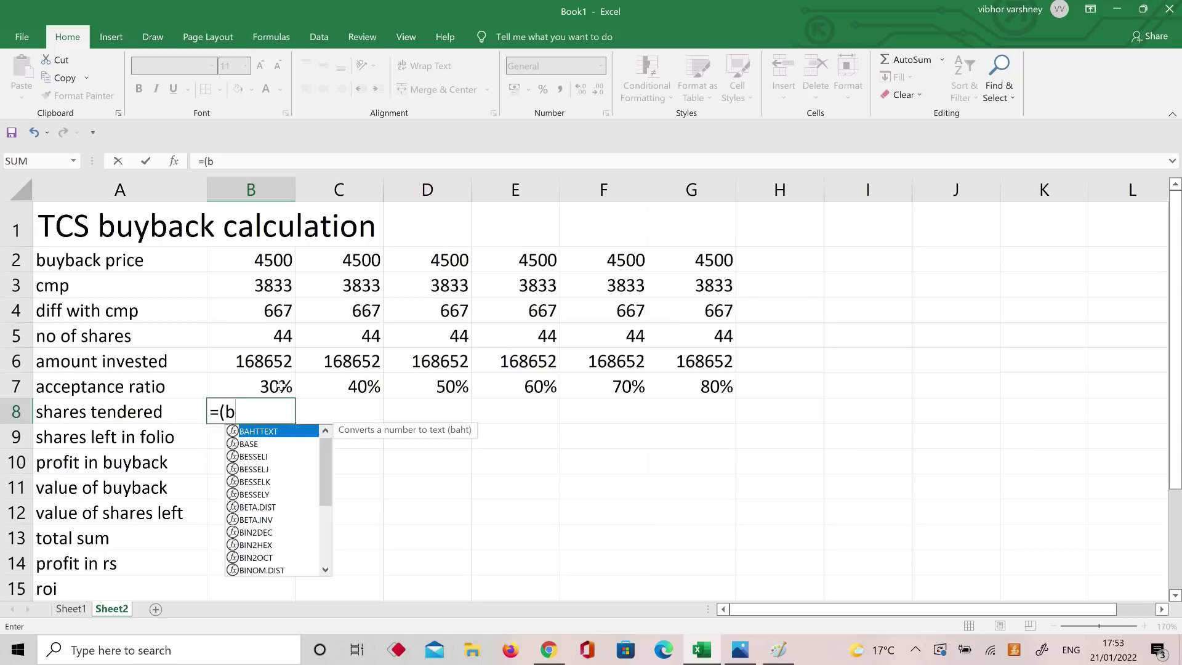
{"action": "type", "text": "5"}
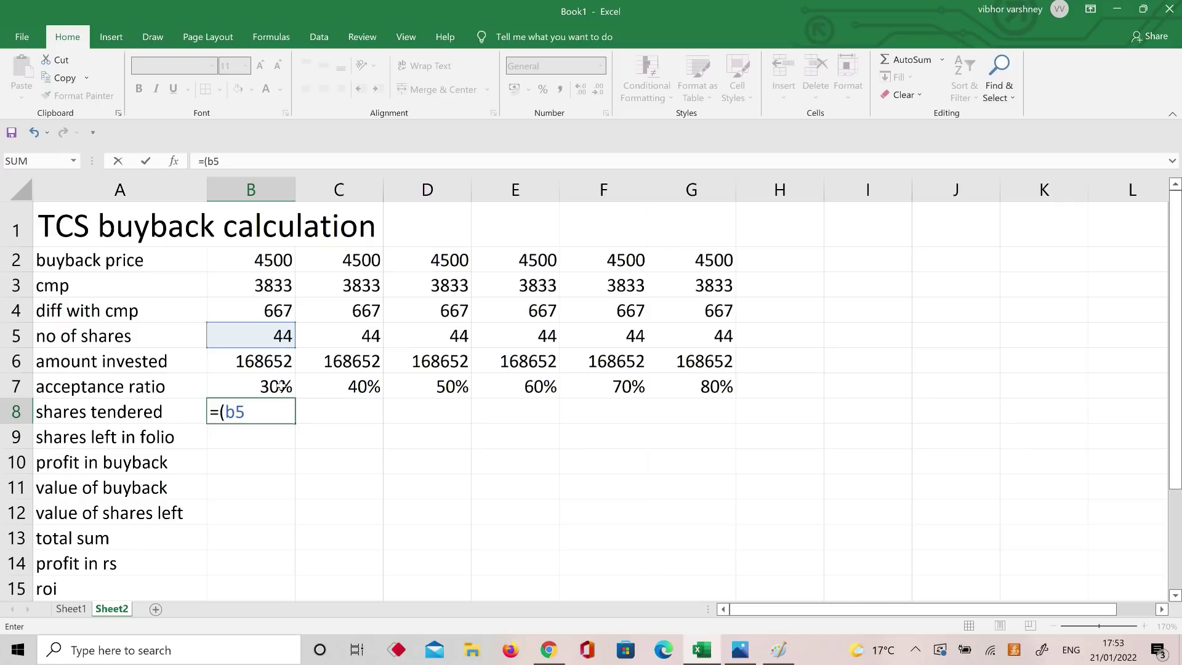
{"action": "type", "text": "*b7)"}
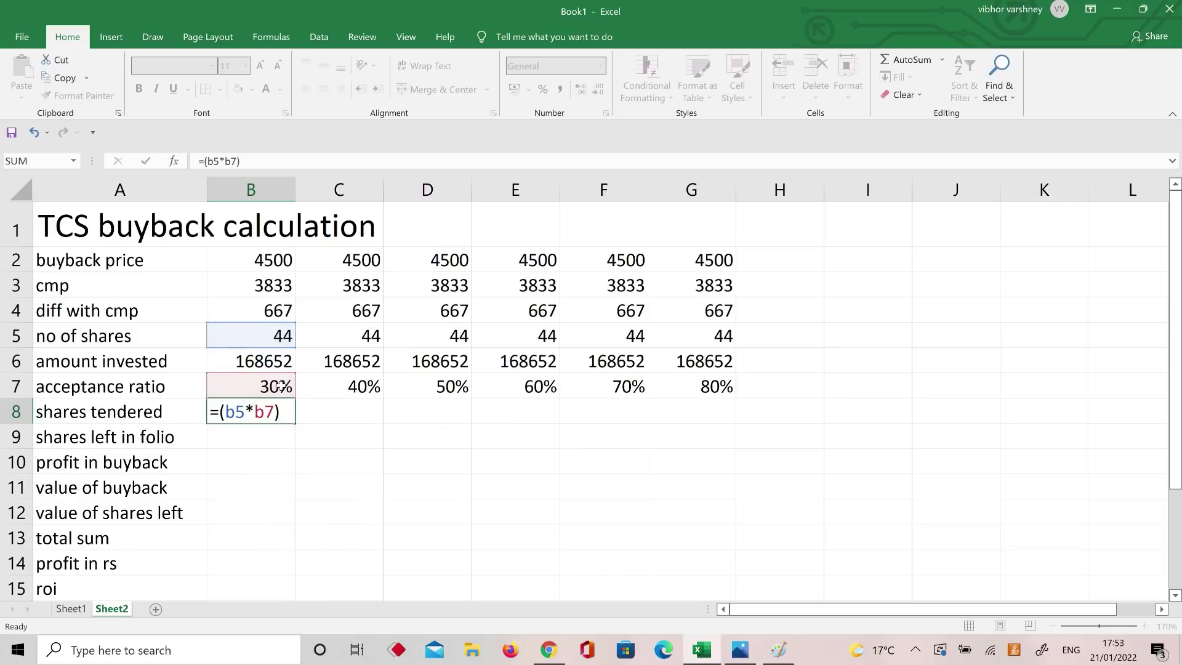
{"action": "key", "text": "Return"}
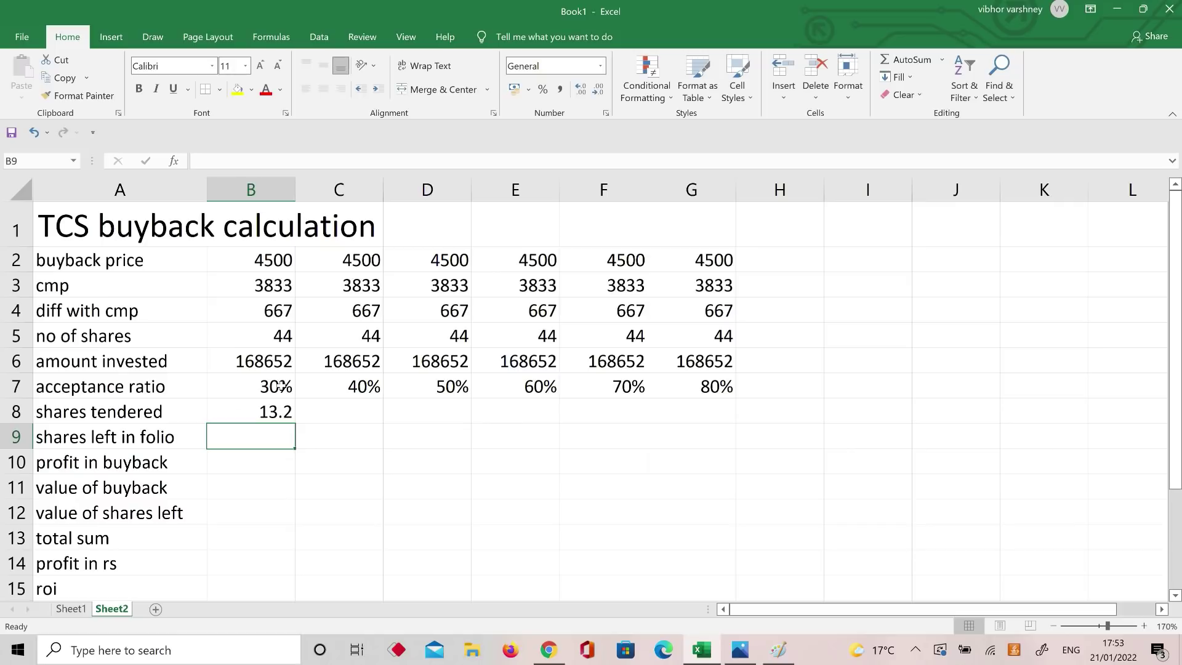
{"action": "left_click", "coordinate": [277, 410]}
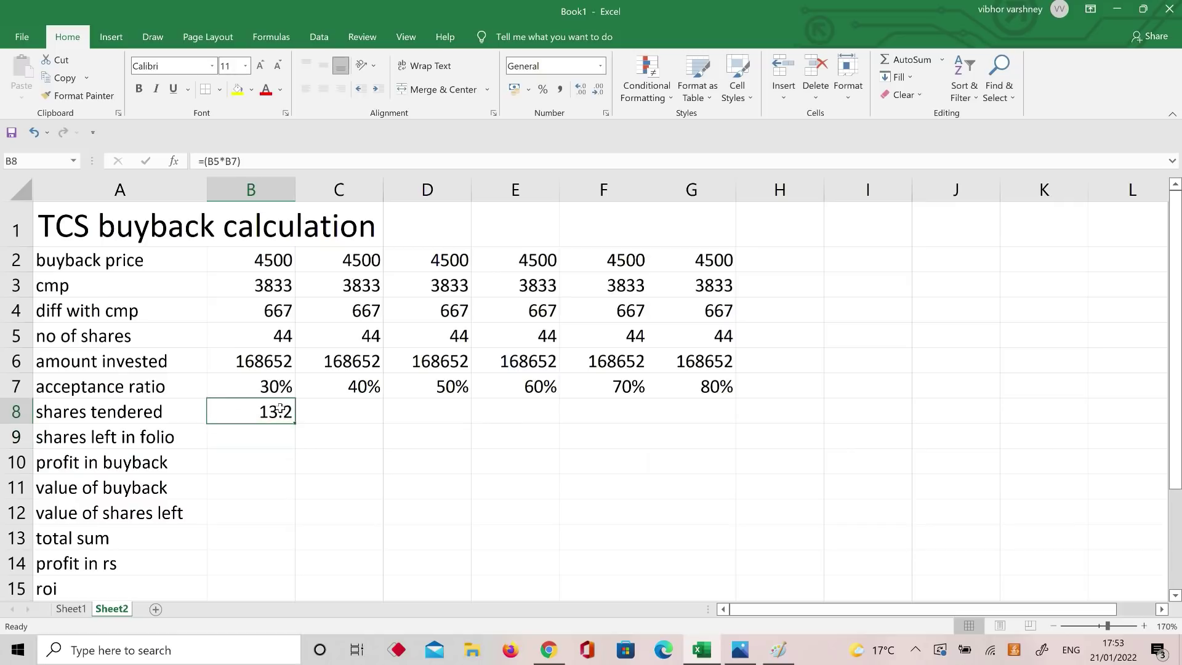
{"action": "left_click_drag", "start_coordinate": [294, 422], "coordinate": [704, 411]}
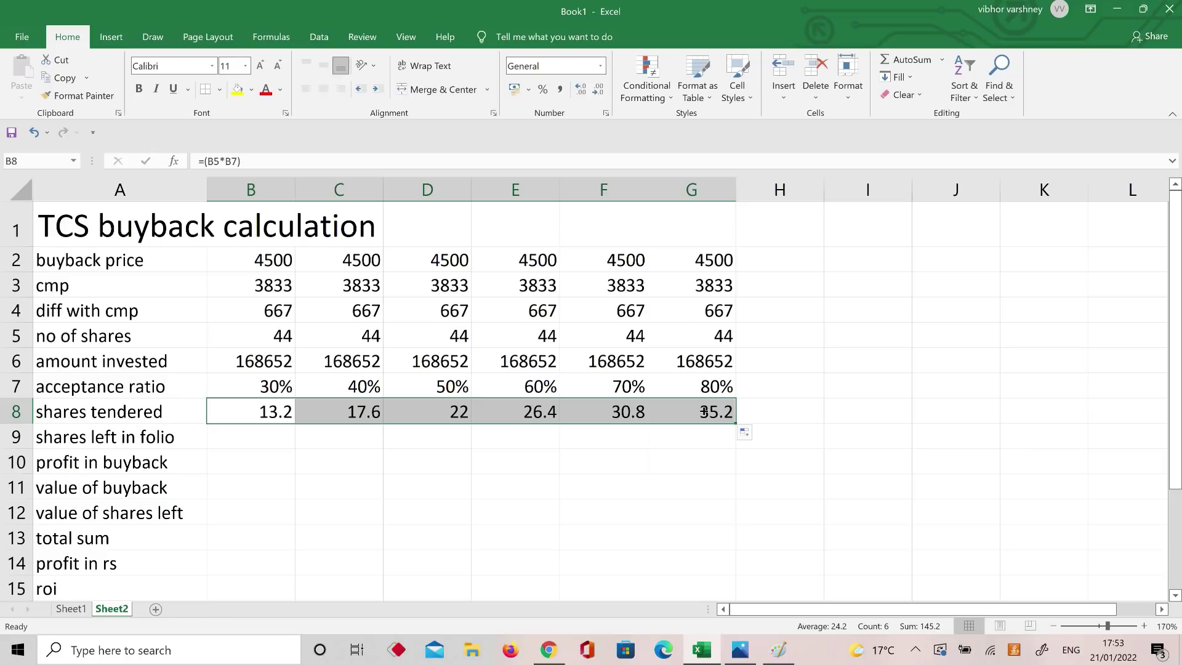
- Overwrite B8:G8 with the whole numbers 13, 17, 22, 26, 30 and 35
{"action": "left_click", "coordinate": [264, 409]}
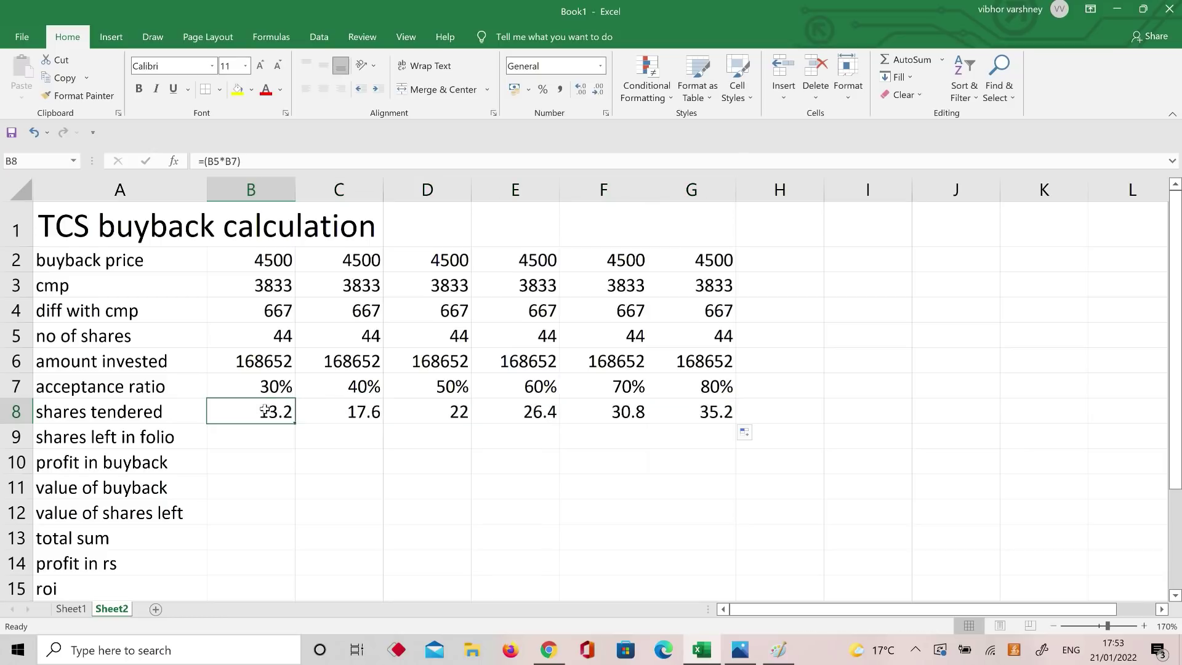
{"action": "type", "text": "13"}
{"action": "key", "text": "Tab"}
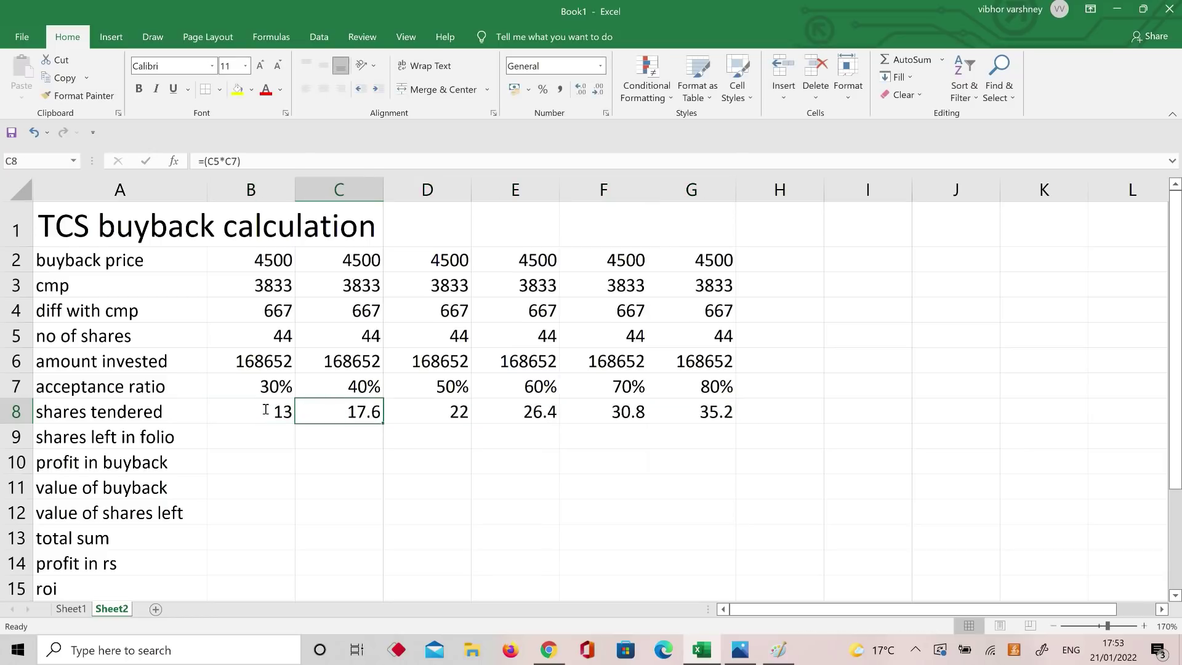
{"action": "type", "text": "17"}
{"action": "key", "text": "Tab"}
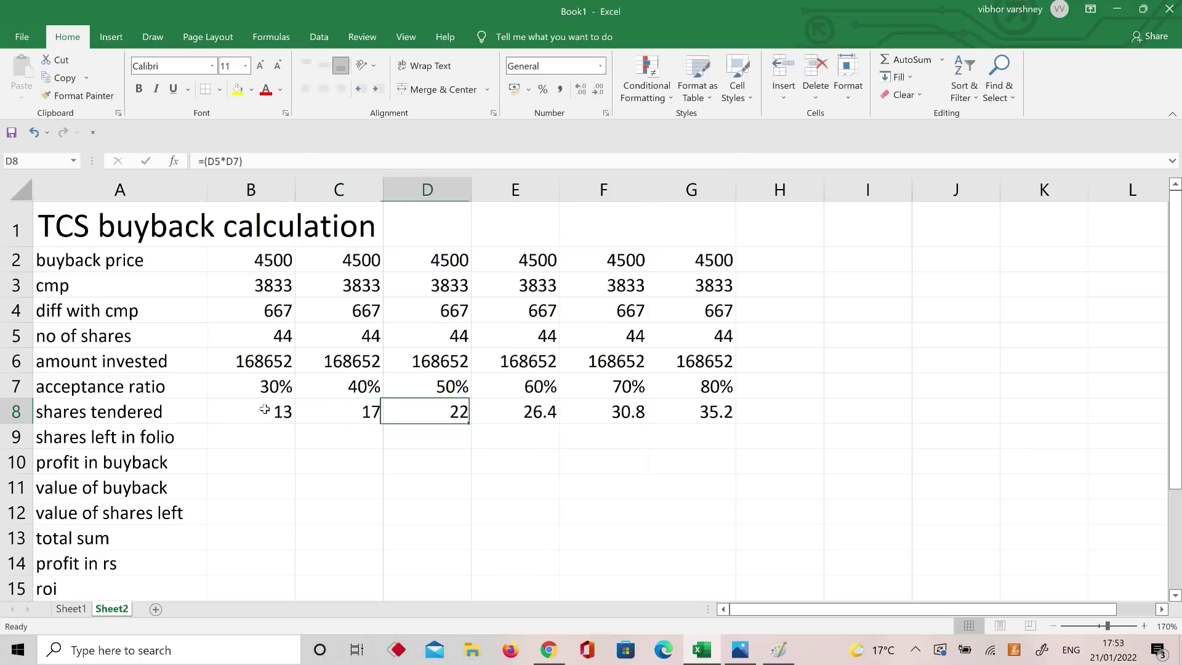
{"action": "key", "text": "Tab"}
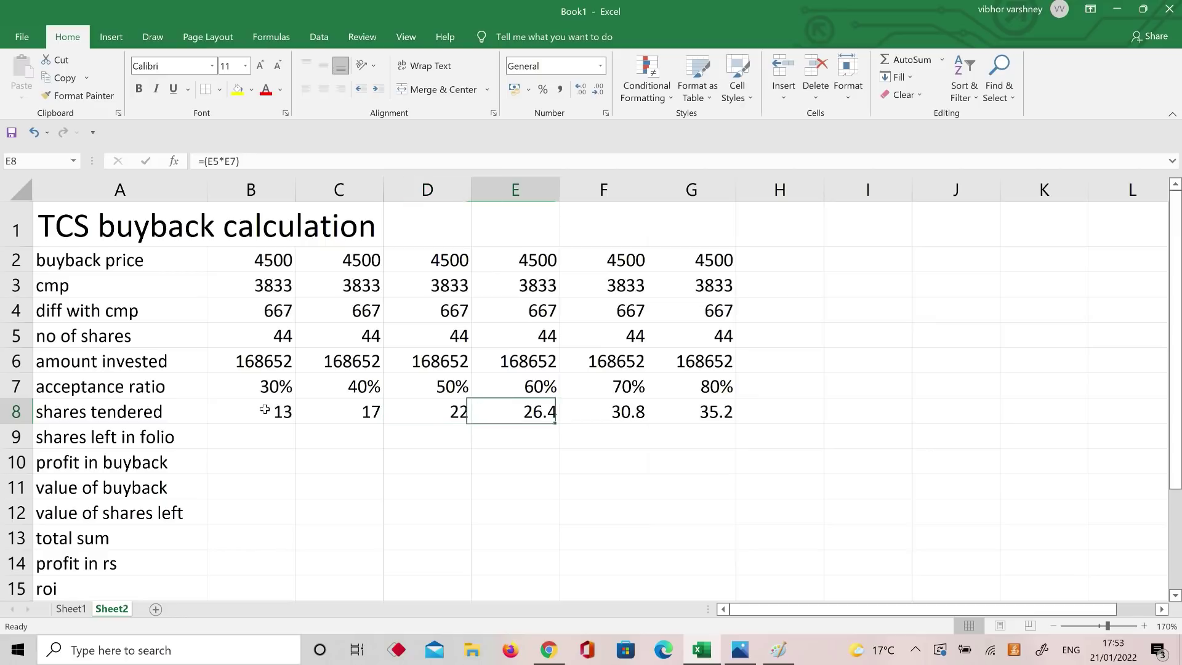
{"action": "type", "text": "26"}
{"action": "key", "text": "Tab"}
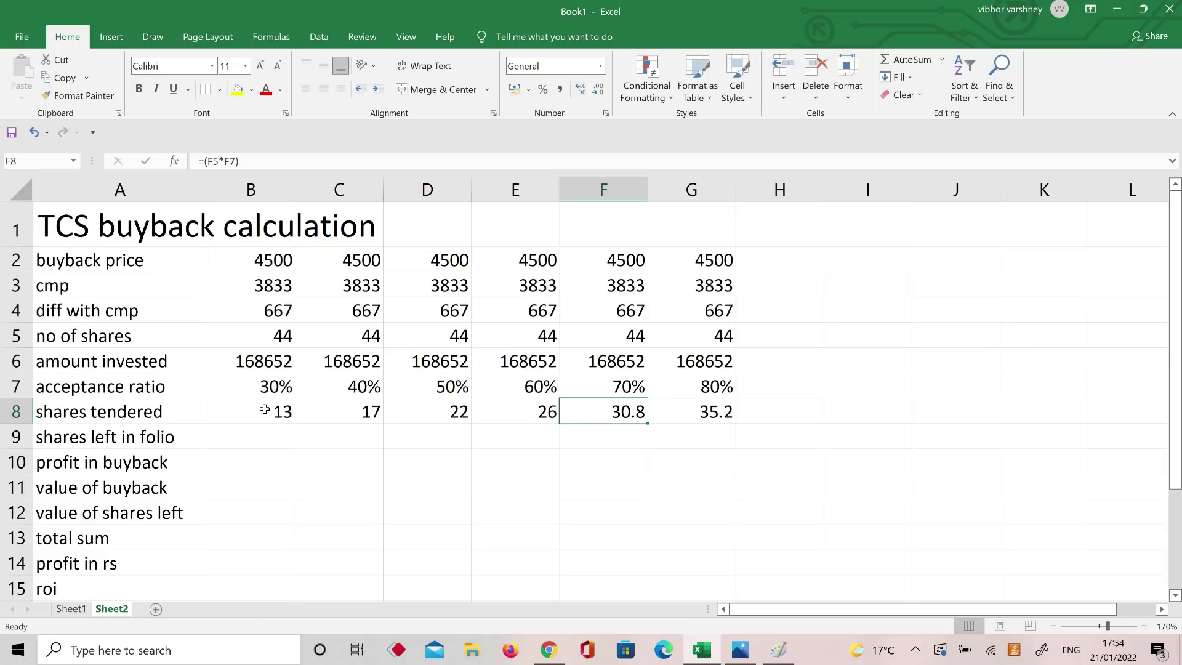
{"action": "type", "text": "30"}
{"action": "key", "text": "Tab"}
{"action": "key", "text": "F2"}
{"action": "type", "text": "35"}
{"action": "key", "text": "Return"}
{"action": "key", "text": "Left"}
{"action": "key", "text": "Left"}
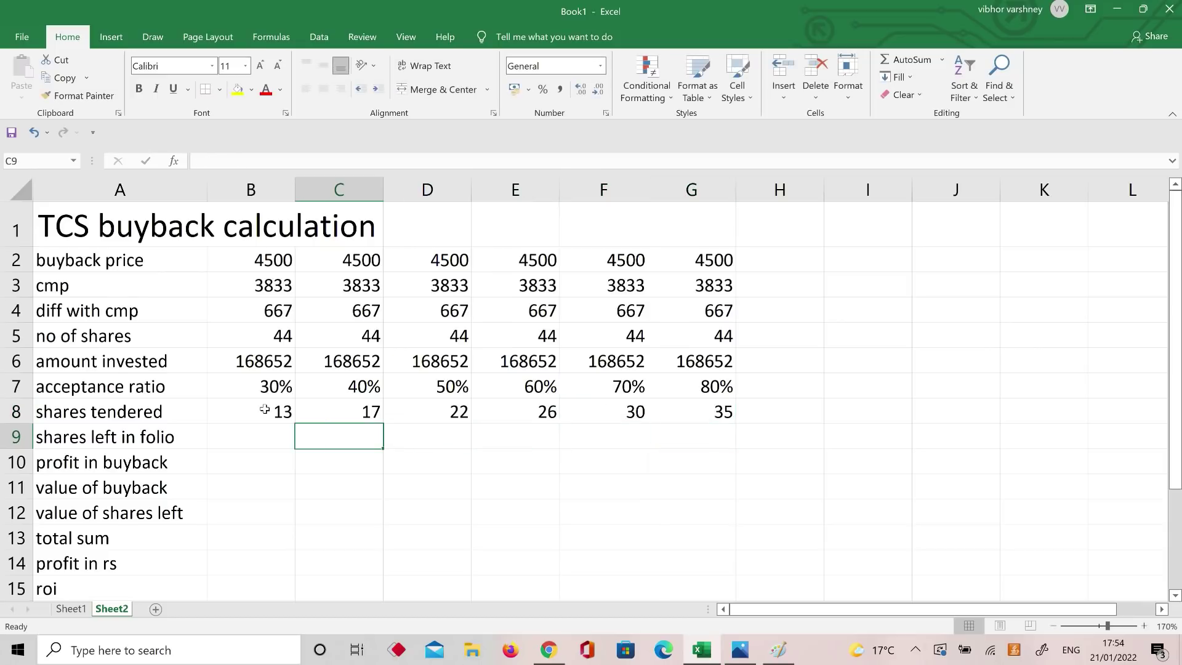
- Check the no of shares in B5, the acceptance ratio in D7 and the D8 formula
{"action": "left_click", "coordinate": [284, 336]}
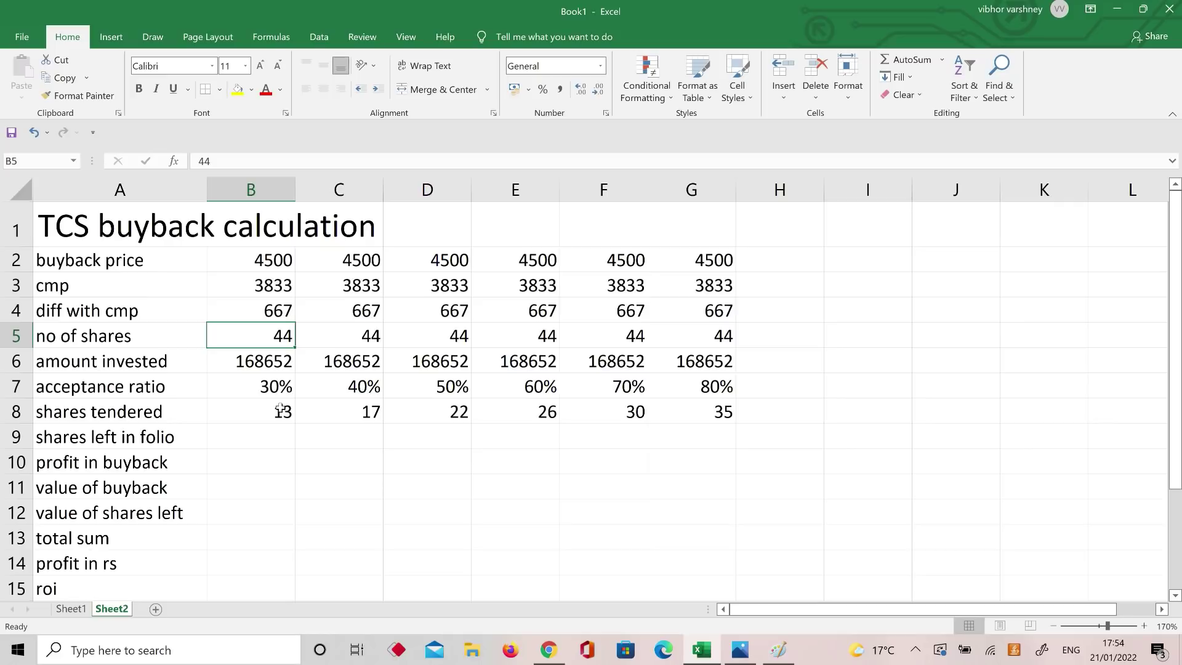
{"action": "left_click", "coordinate": [454, 389]}
{"action": "left_click", "coordinate": [459, 401]}
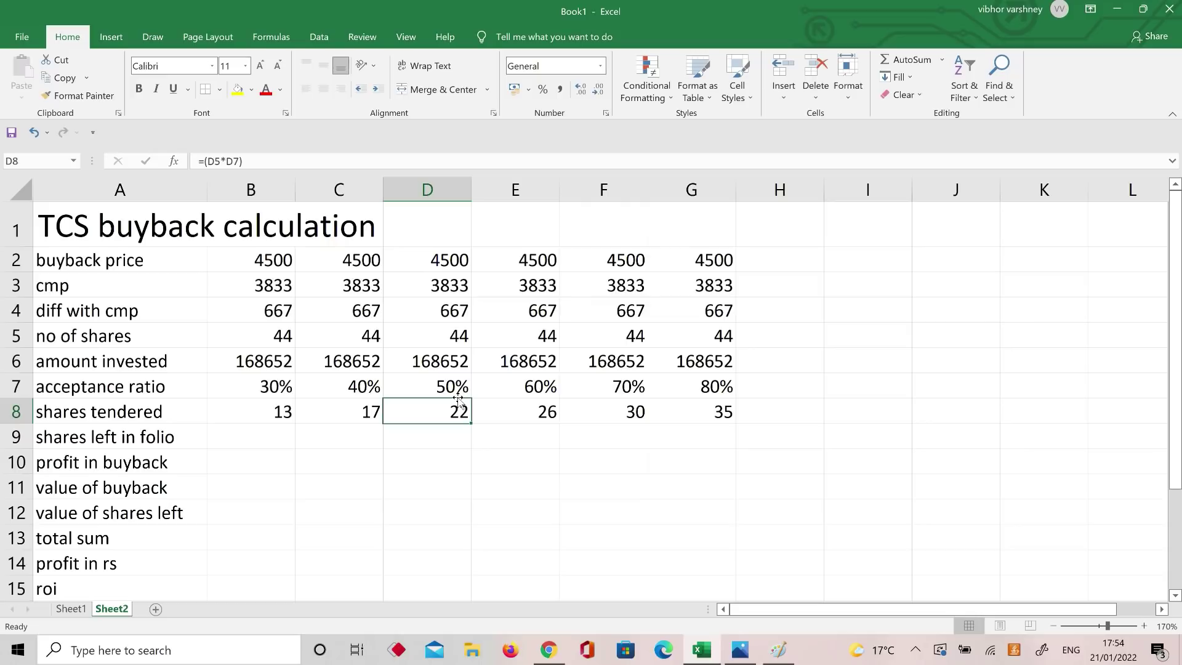
{"action": "left_click", "coordinate": [267, 431]}
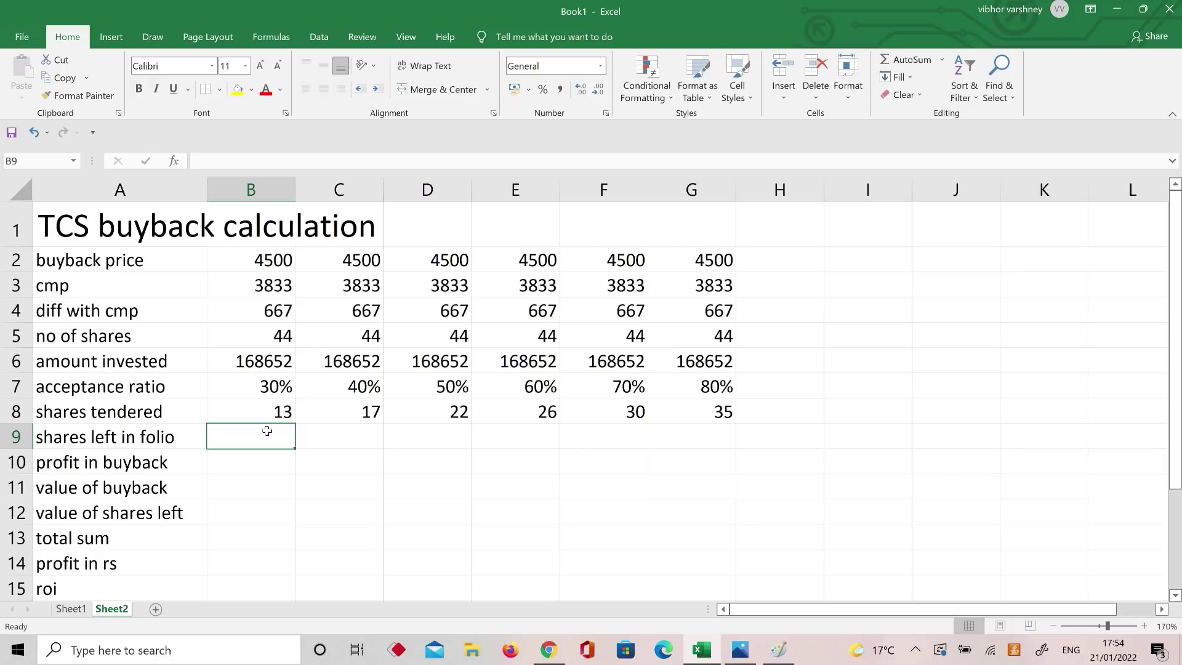
- Colour the entire row 8 shares tendered text red
{"action": "left_click", "coordinate": [126, 416]}
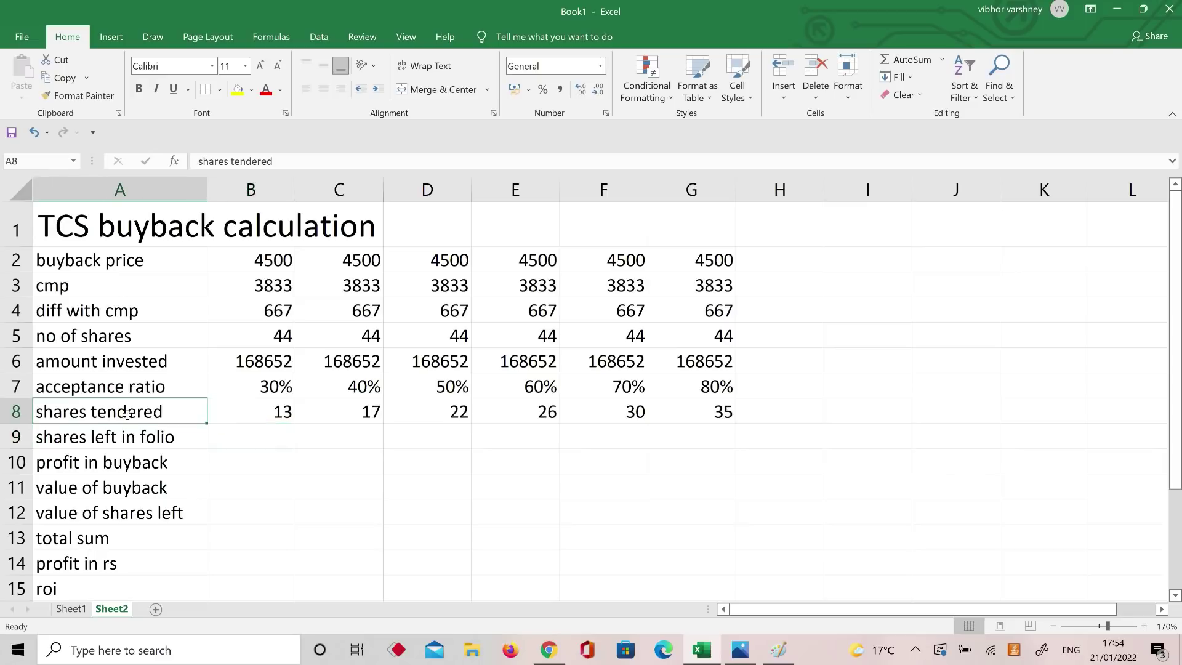
{"action": "left_click", "coordinate": [11, 415]}
{"action": "left_click", "coordinate": [266, 89]}
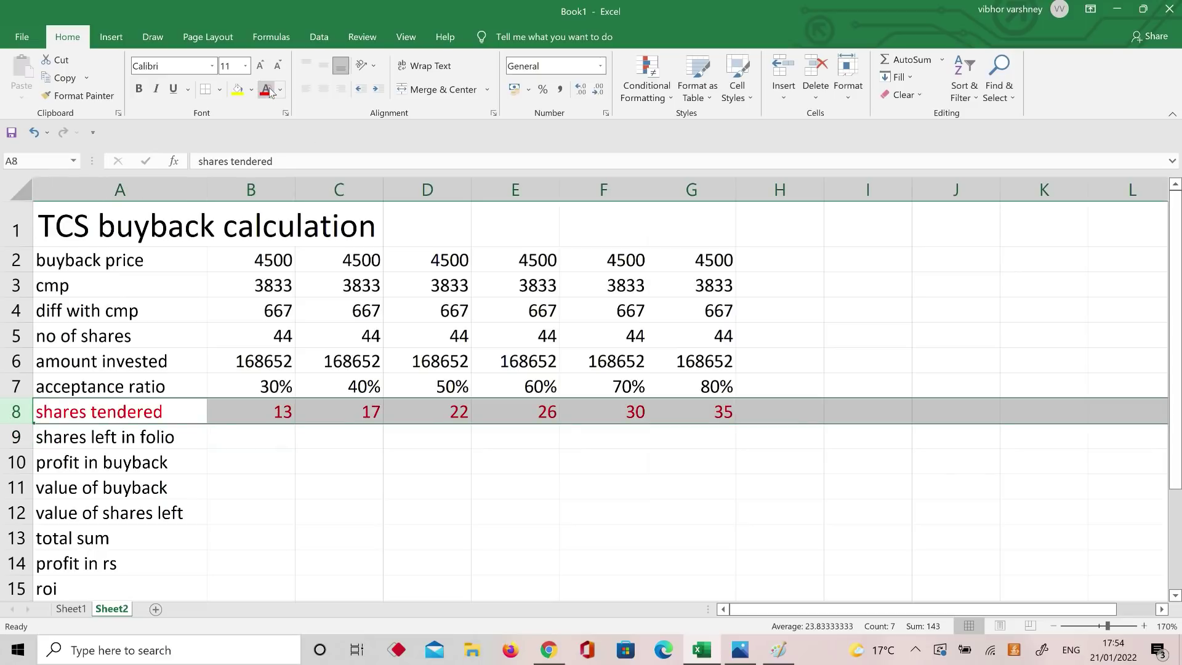
{"action": "left_click", "coordinate": [260, 432]}
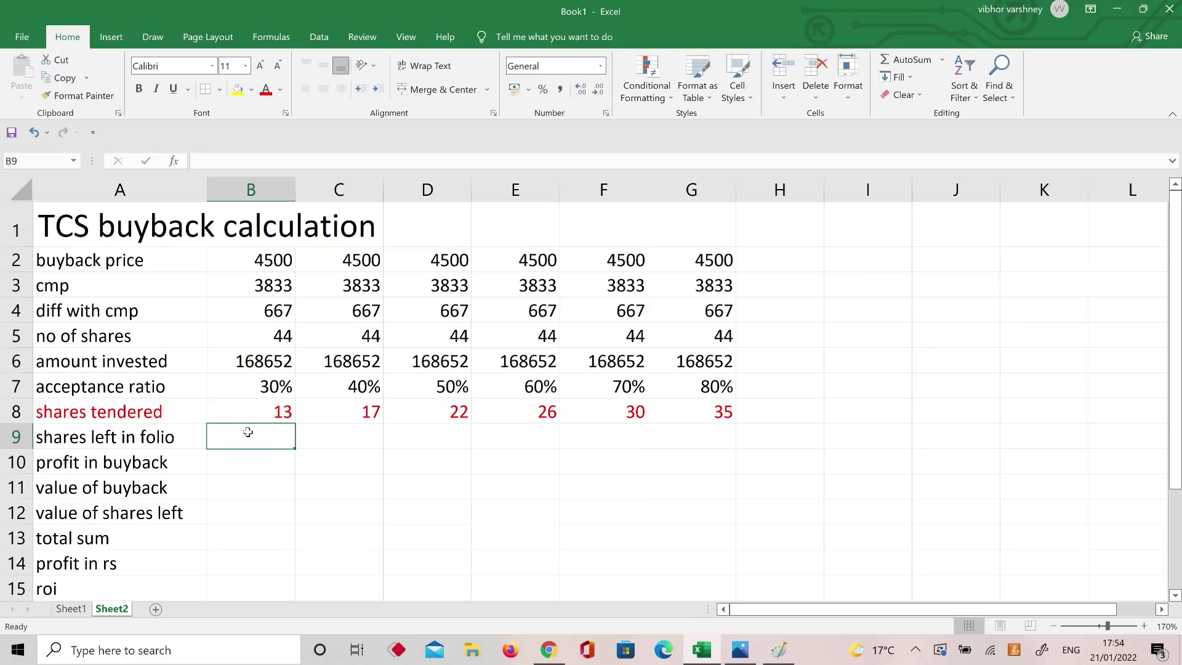
{"action": "left_click", "coordinate": [187, 436]}
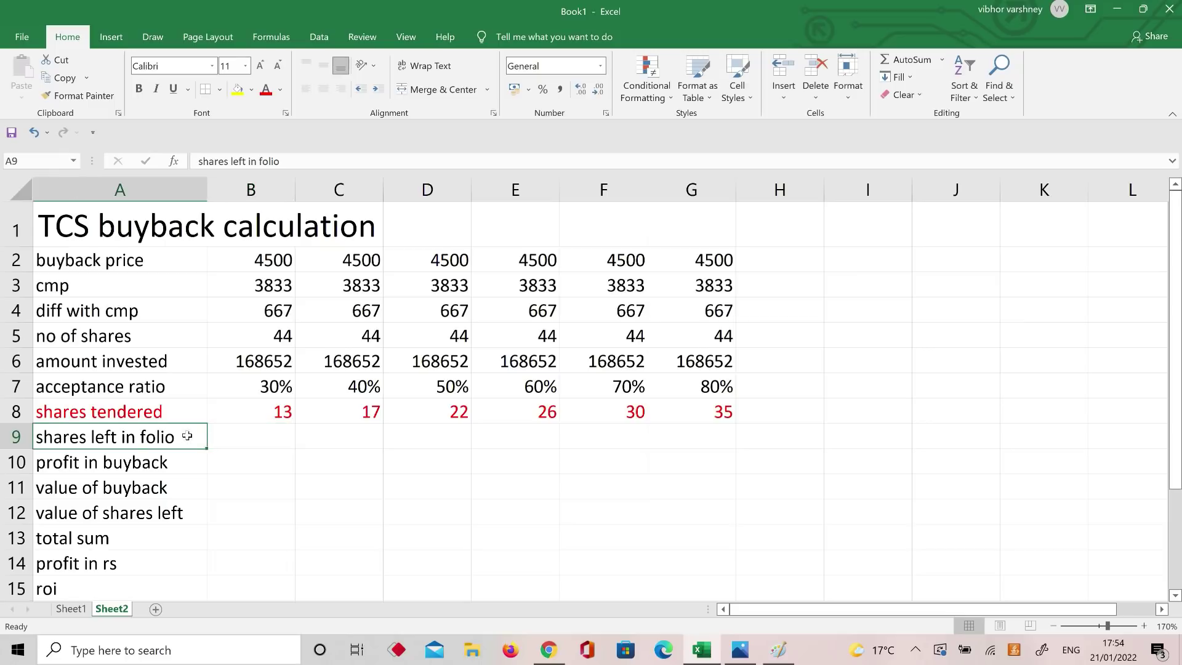
{"action": "left_click", "coordinate": [255, 435]}
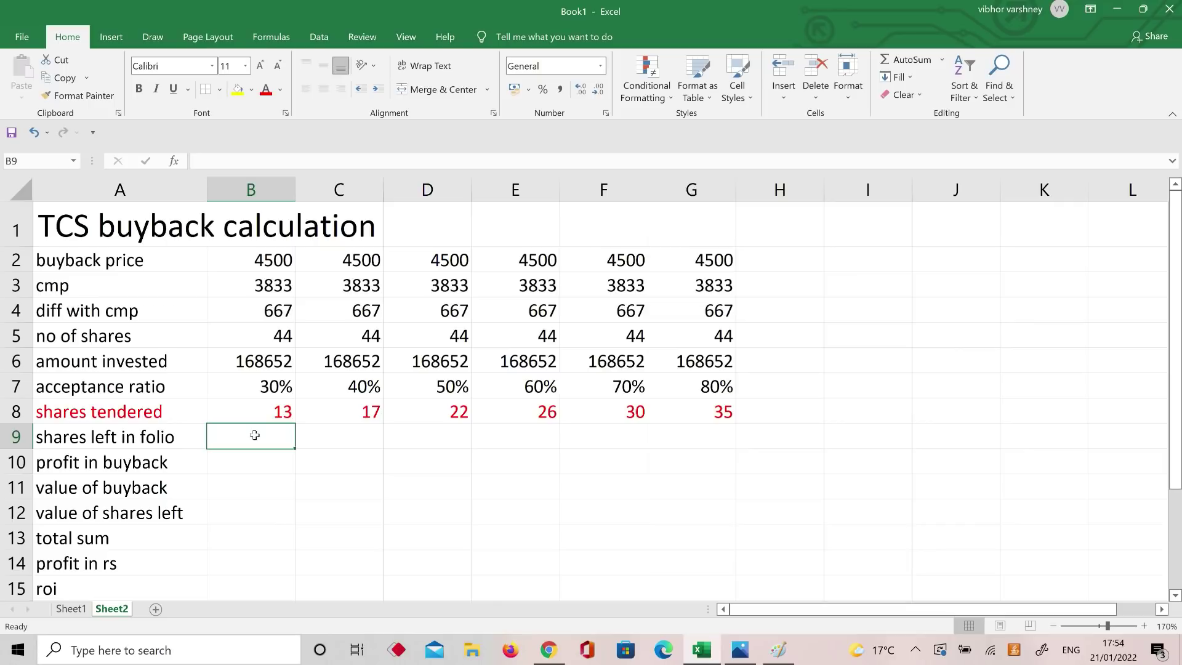
- Fill B9:G9 with =(B5-B8) for shares left (31 down to 9), then switch to Chrome
{"action": "type", "text": "=("}
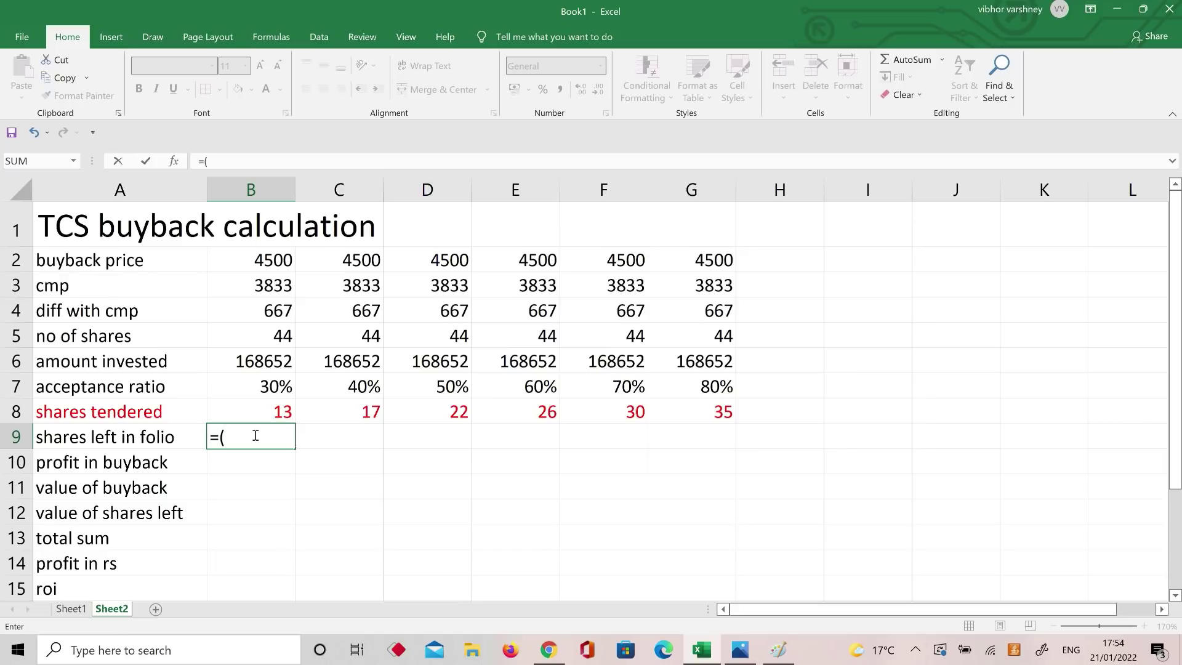
{"action": "type", "text": "b"}
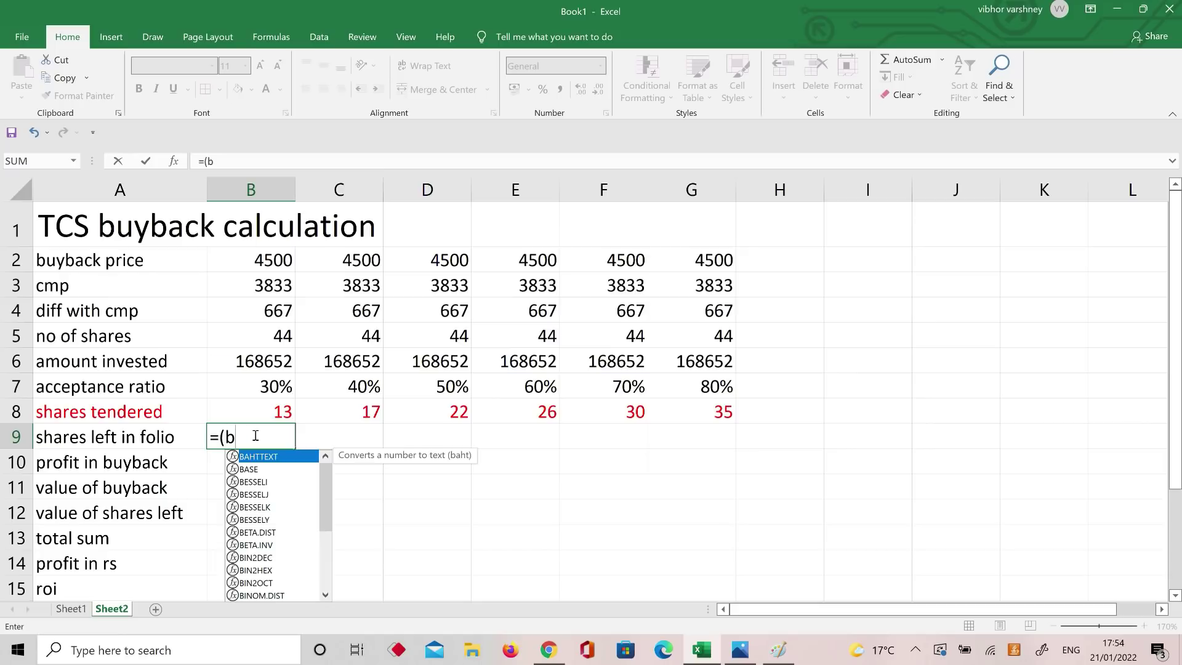
{"action": "type", "text": "5"}
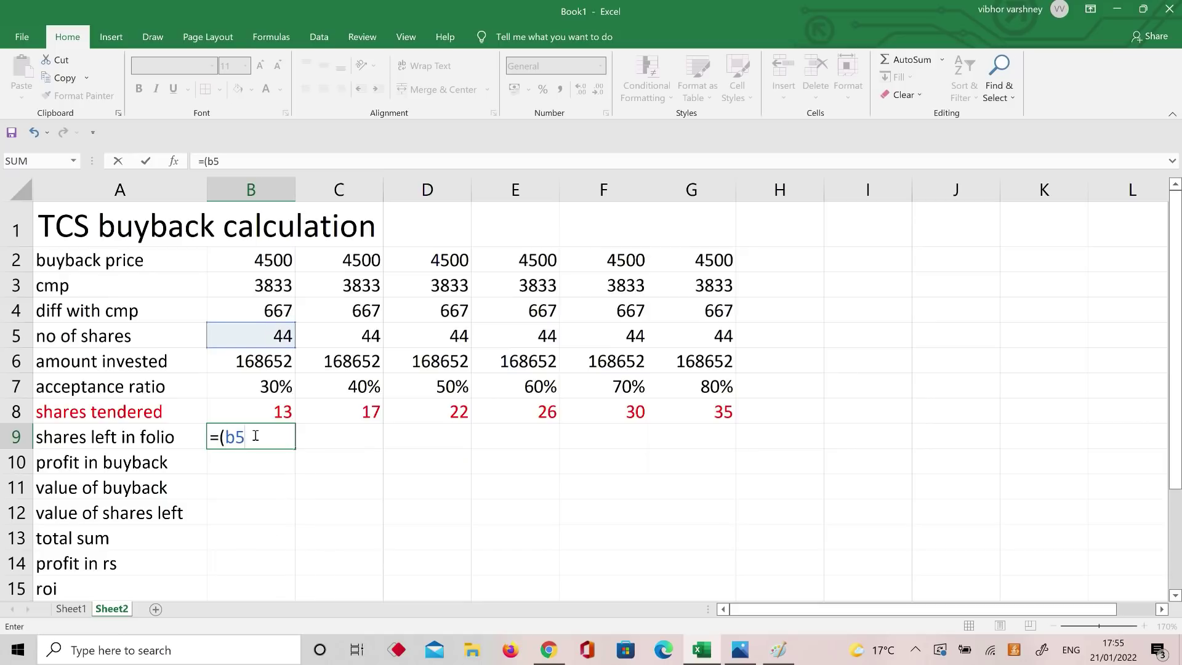
{"action": "type", "text": "-b"}
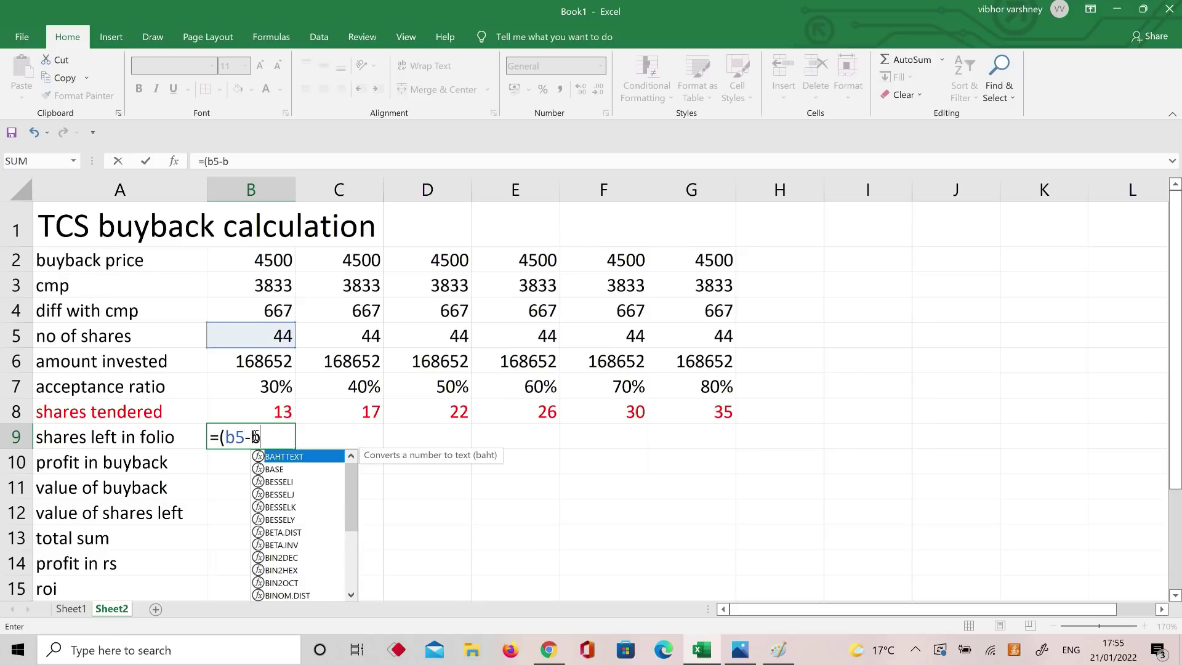
{"action": "type", "text": "8)"}
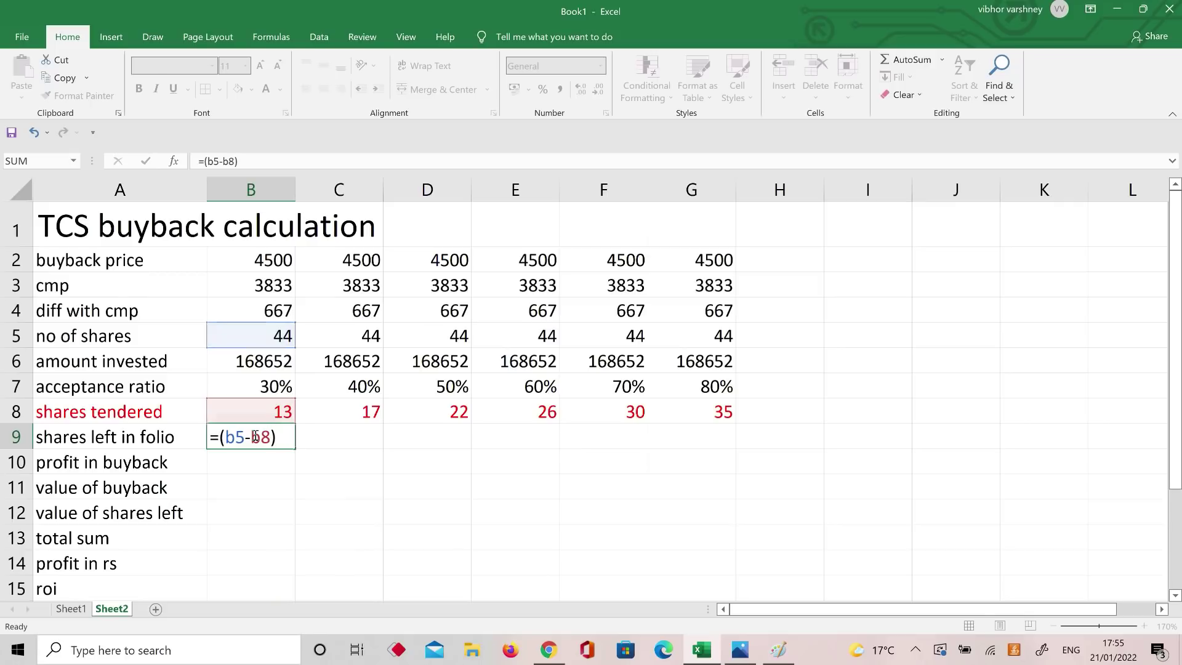
{"action": "key", "text": "Return"}
{"action": "left_click", "coordinate": [269, 443]}
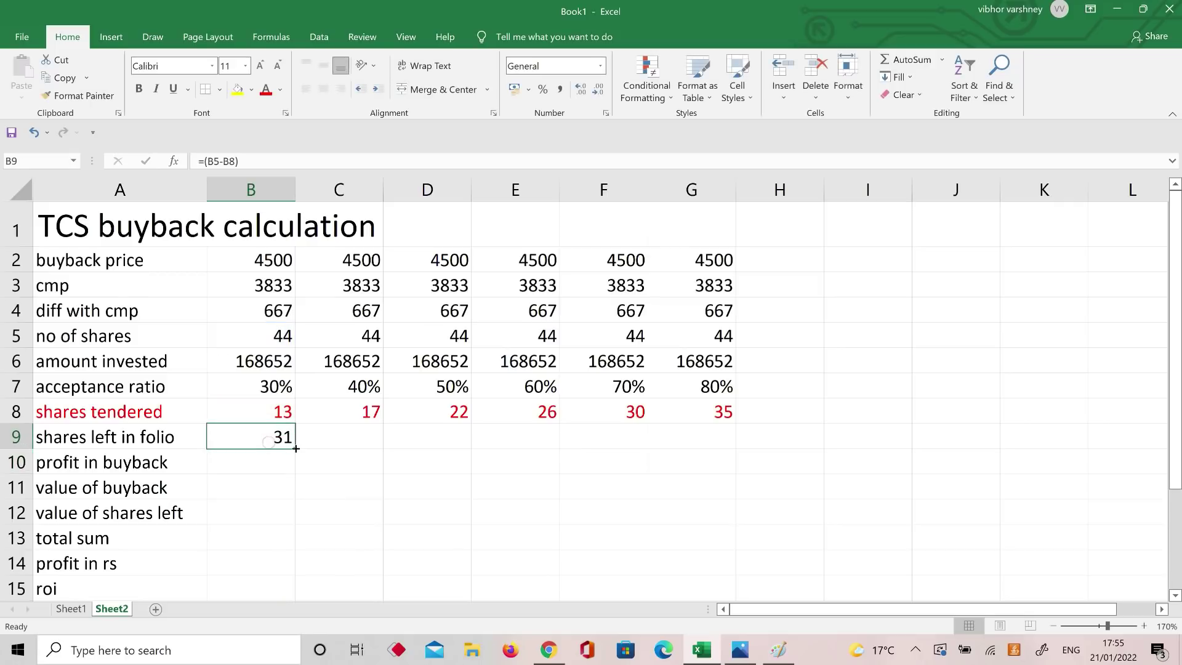
{"action": "left_click_drag", "start_coordinate": [295, 448], "coordinate": [735, 441]}
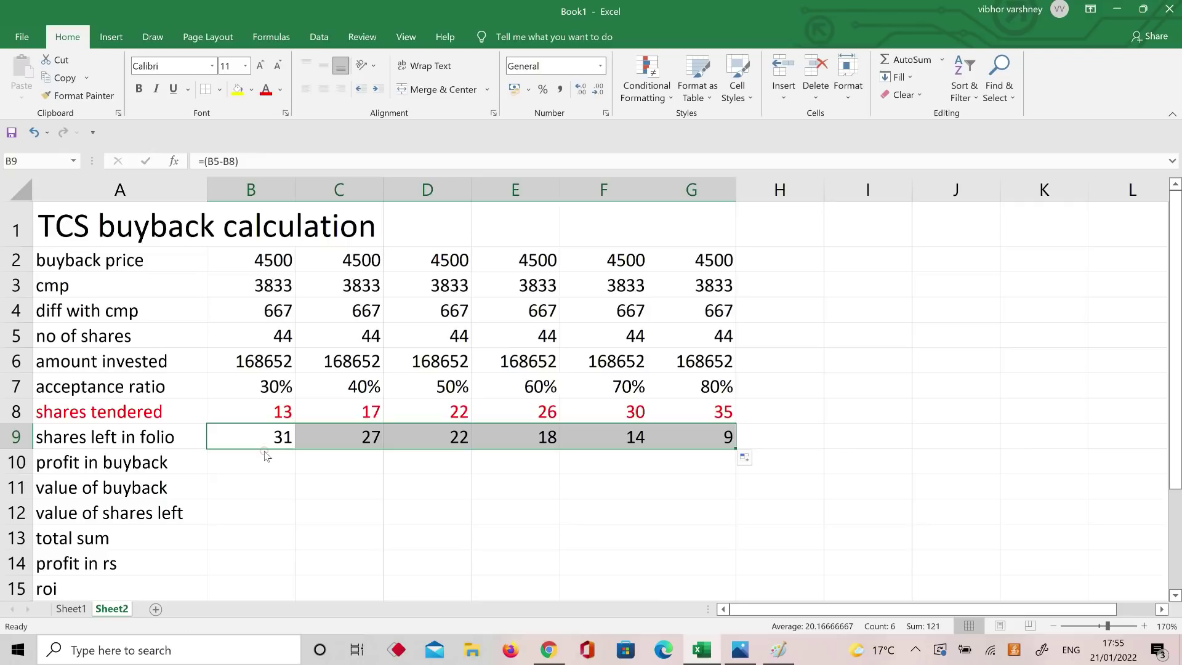
{"action": "left_click", "coordinate": [548, 650]}
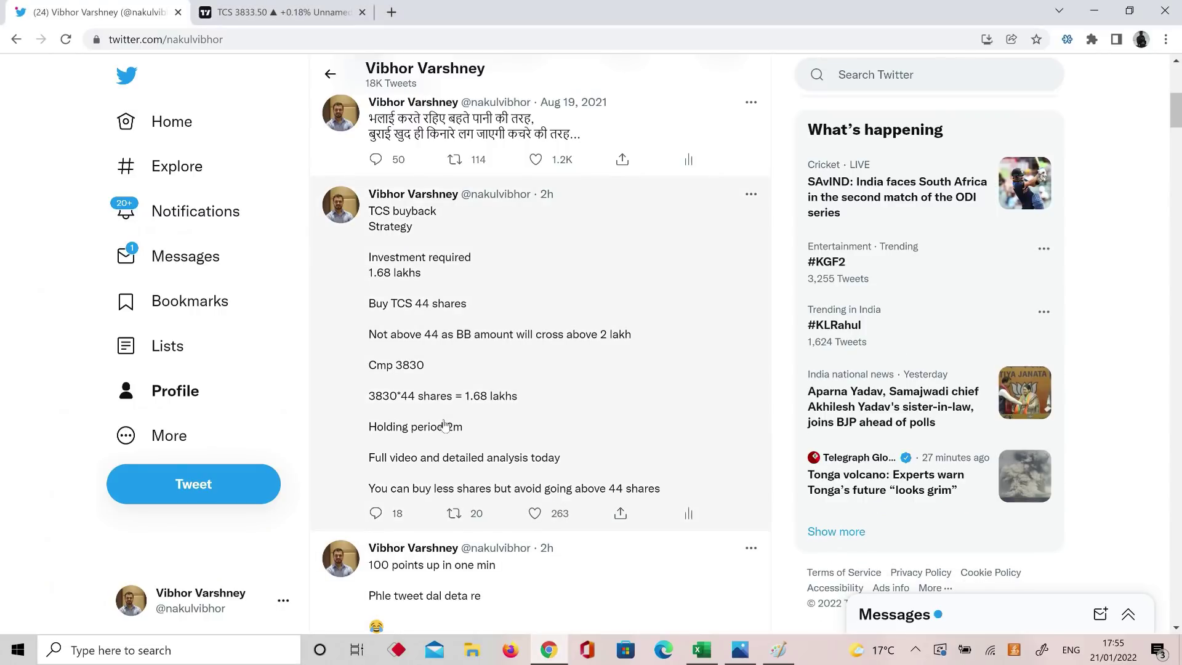